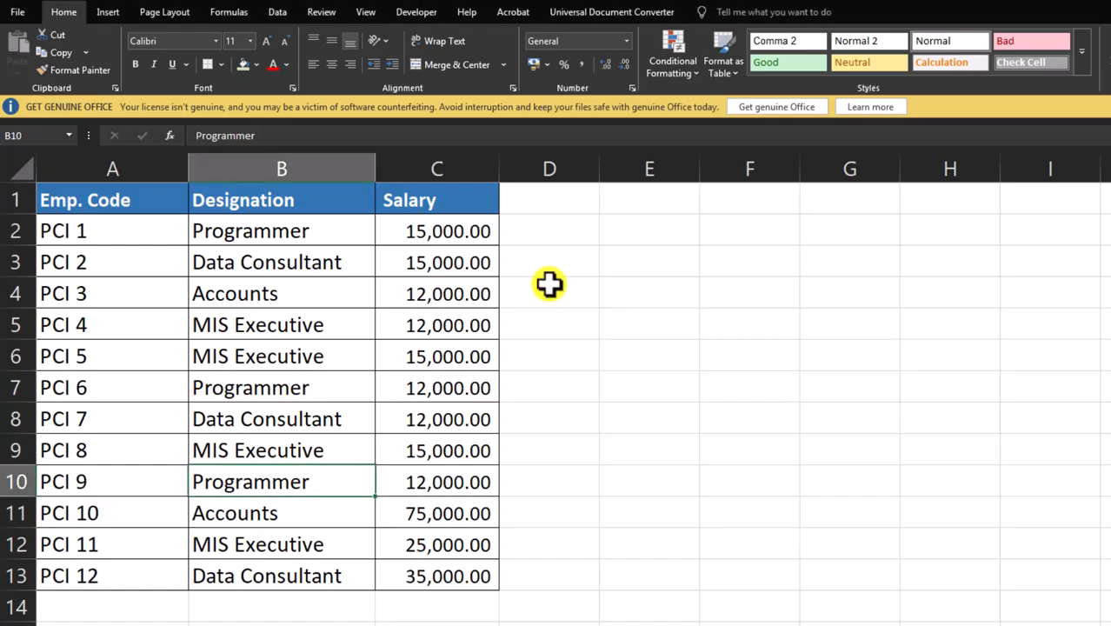
# - Total the salaries in C2:C13 with AutoSum in C14 and widen column C to fit the total
pyautogui.click(565, 308)
pyautogui.click(631, 336)
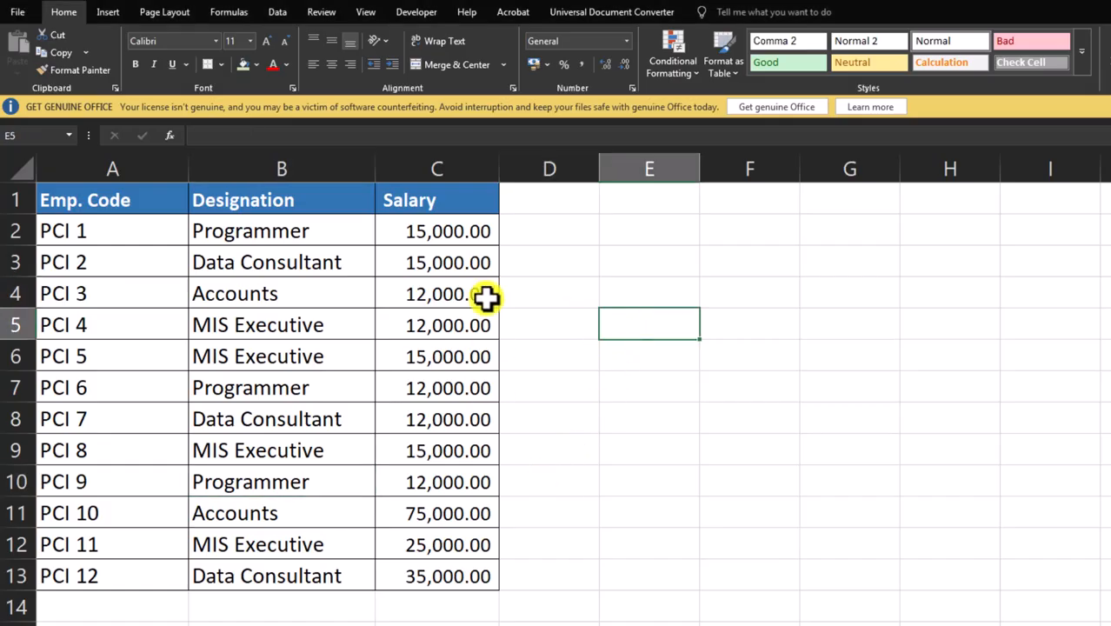
pyautogui.moveTo(446, 224); pyautogui.dragTo(446, 575)
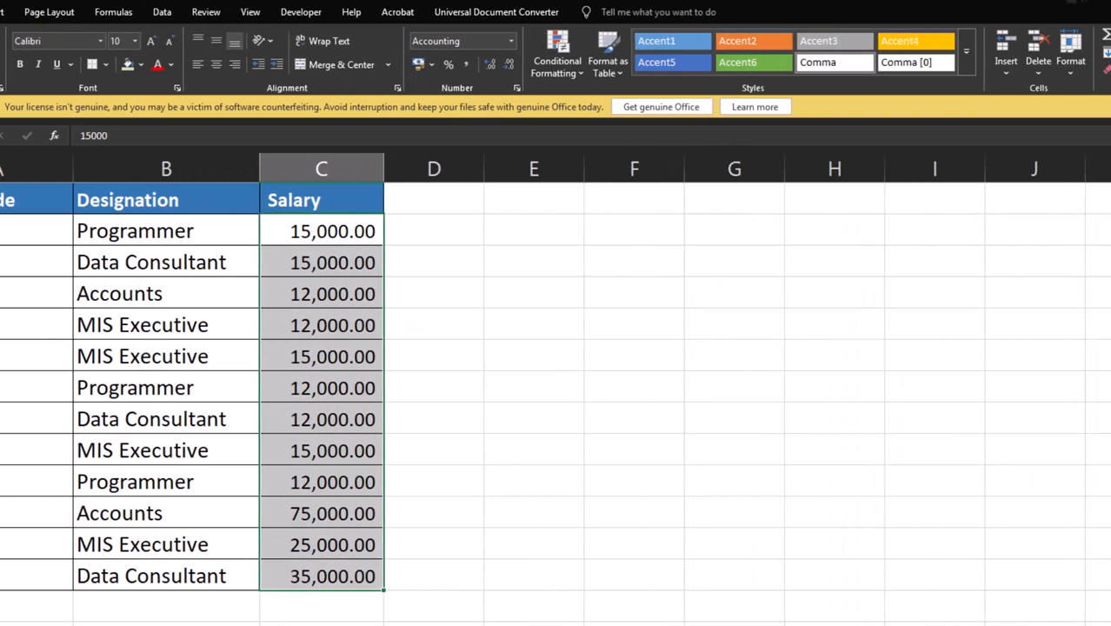
pyautogui.click(942, 37)
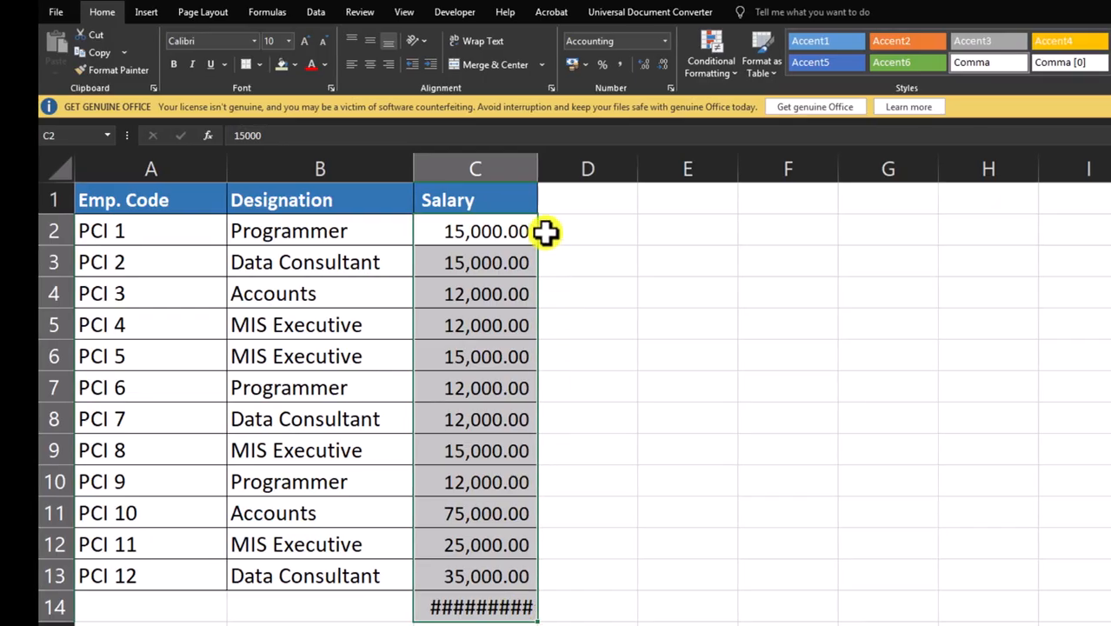
pyautogui.moveTo(322, 169); pyautogui.dragTo(322, 170)
pyautogui.moveTo(537, 170); pyautogui.dragTo(551, 169)
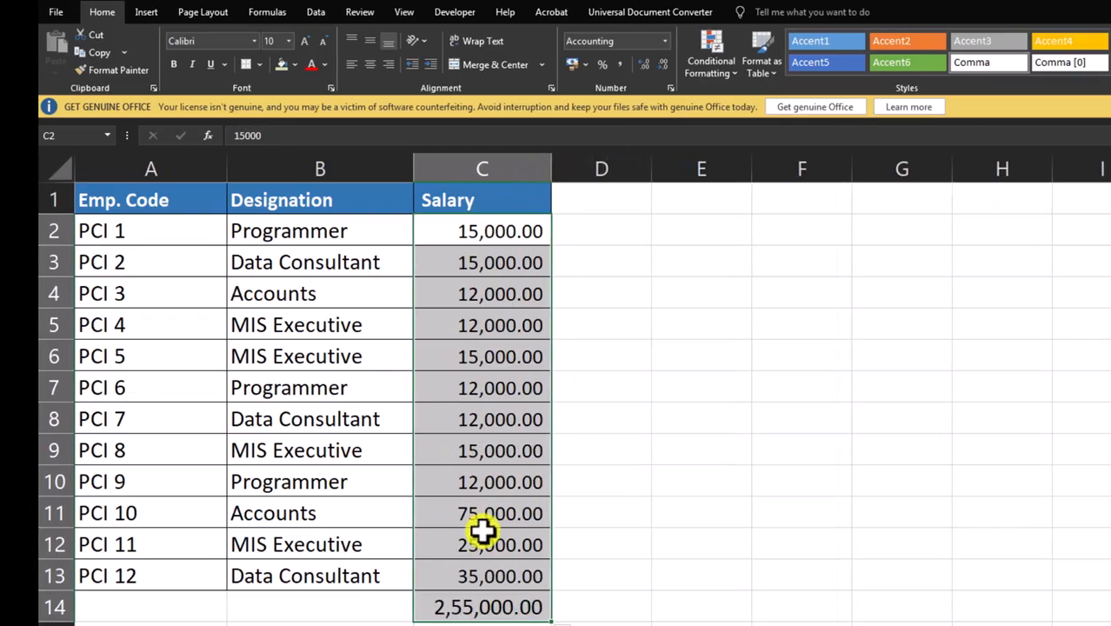
pyautogui.click(469, 609)
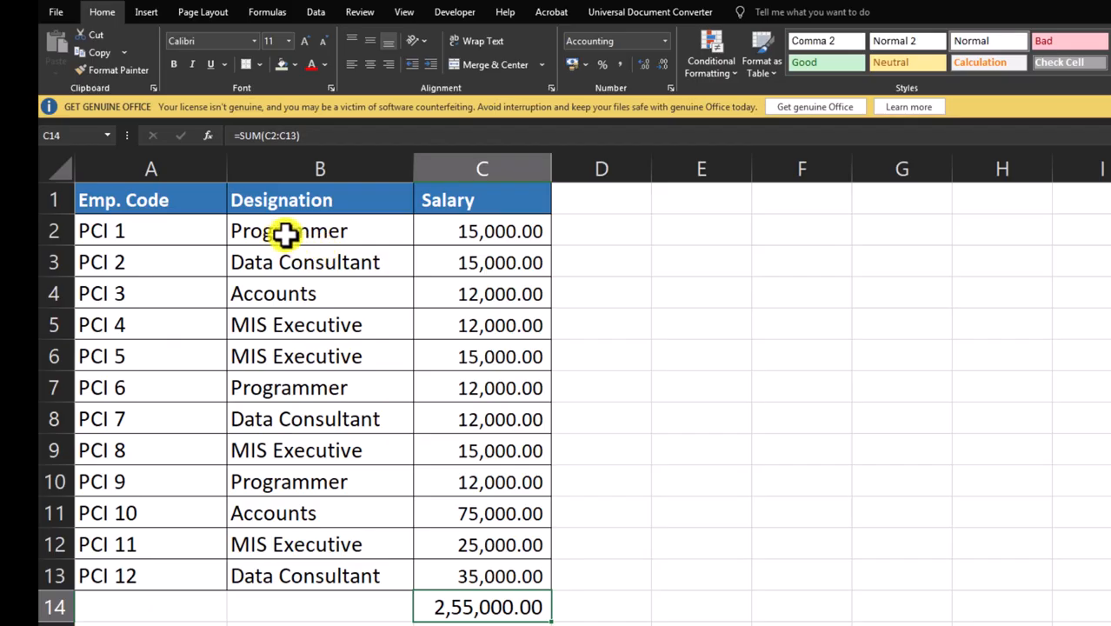
# - Examine the employee codes in column A and the different designations in column B
pyautogui.moveTo(119, 235); pyautogui.dragTo(130, 580)
pyautogui.click(122, 261)
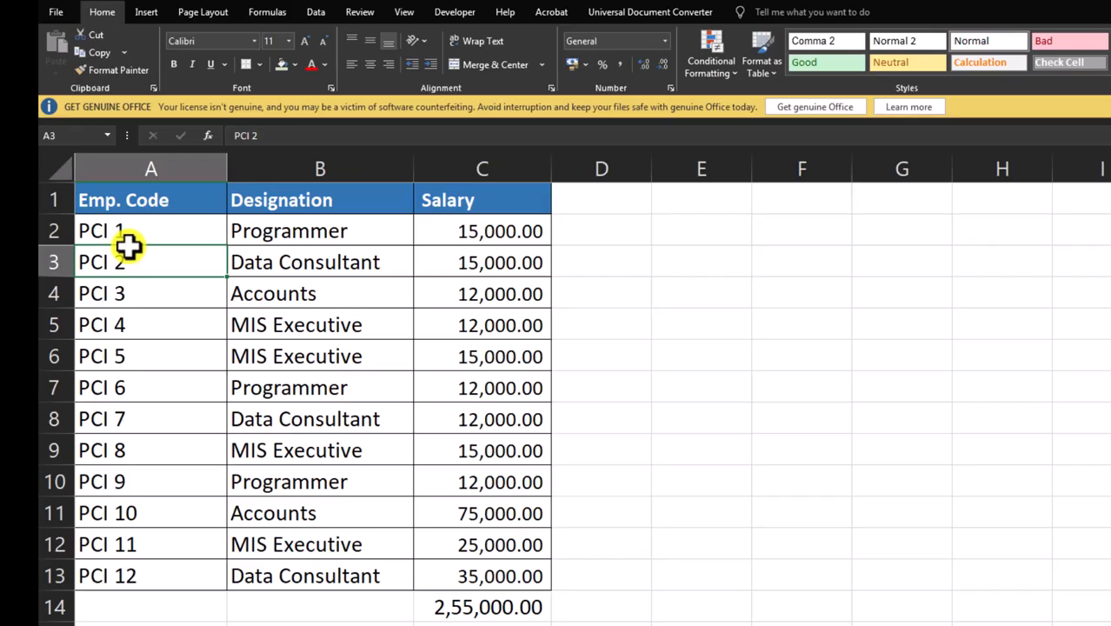
pyautogui.moveTo(292, 228); pyautogui.dragTo(304, 258)
pyautogui.click(297, 231)
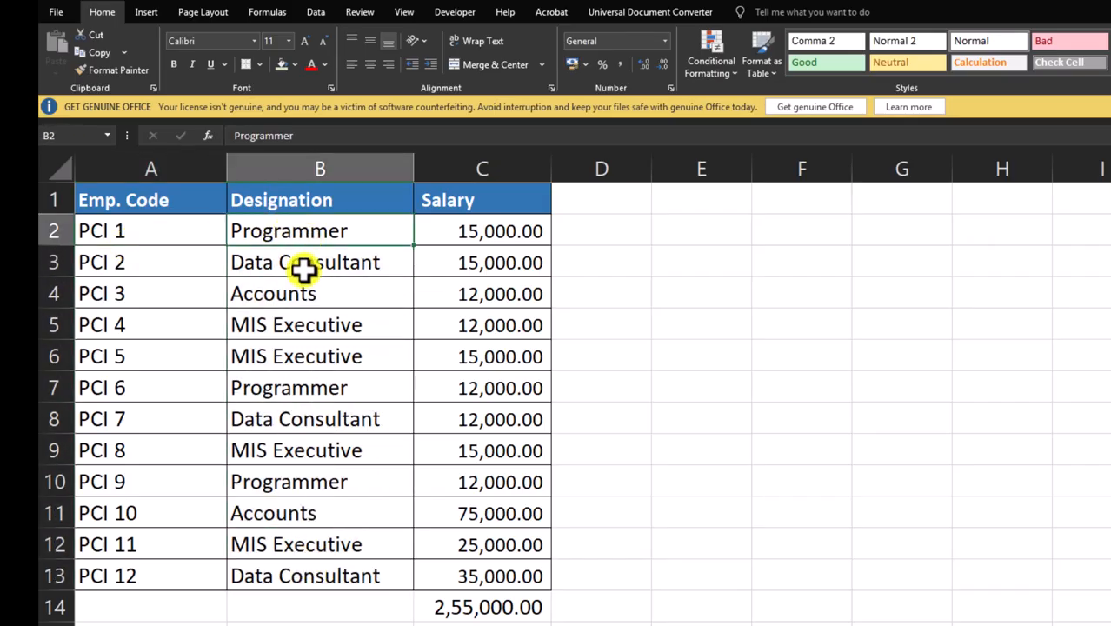
pyautogui.click(303, 269)
pyautogui.click(294, 300)
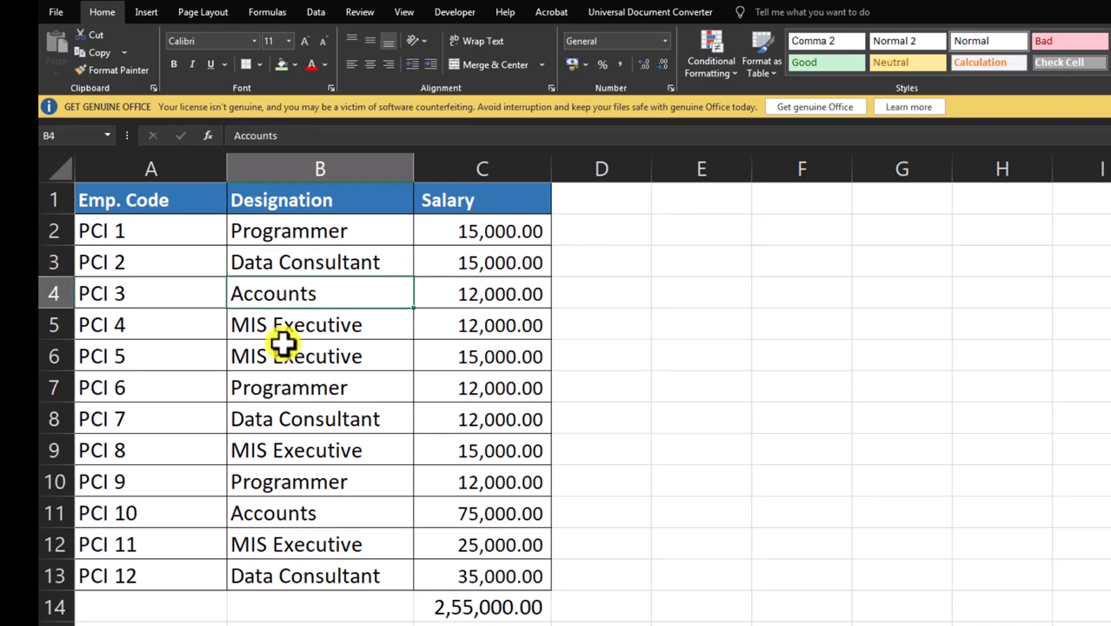
pyautogui.click(287, 326)
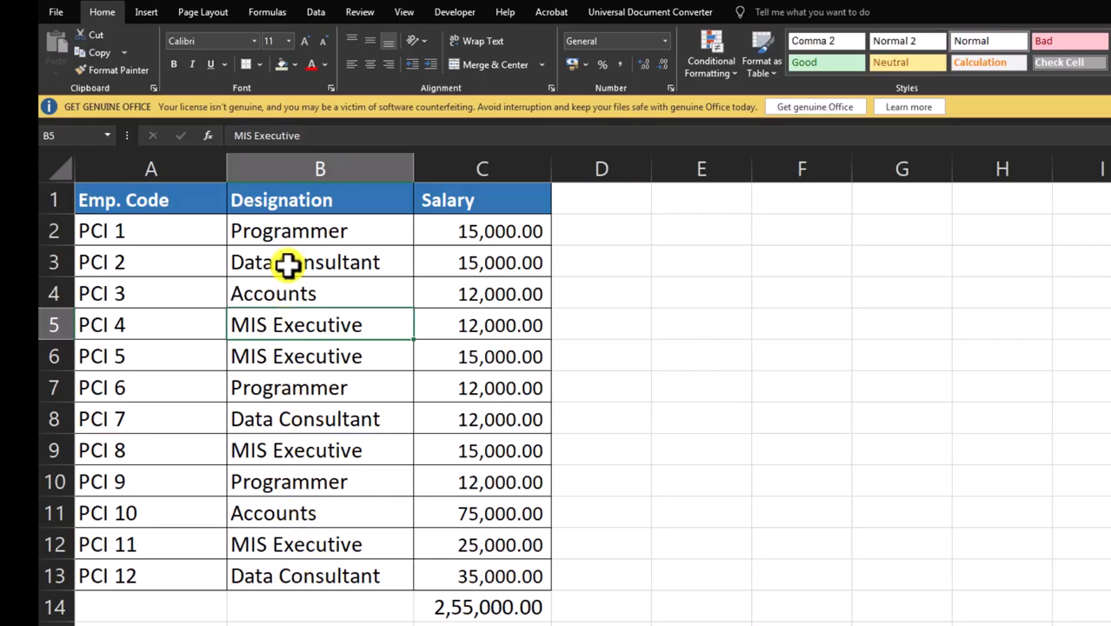
# - Copy the designations in B2:B13 to column E starting at E2, and widen column E to fit them
pyautogui.moveTo(292, 231); pyautogui.dragTo(296, 570)
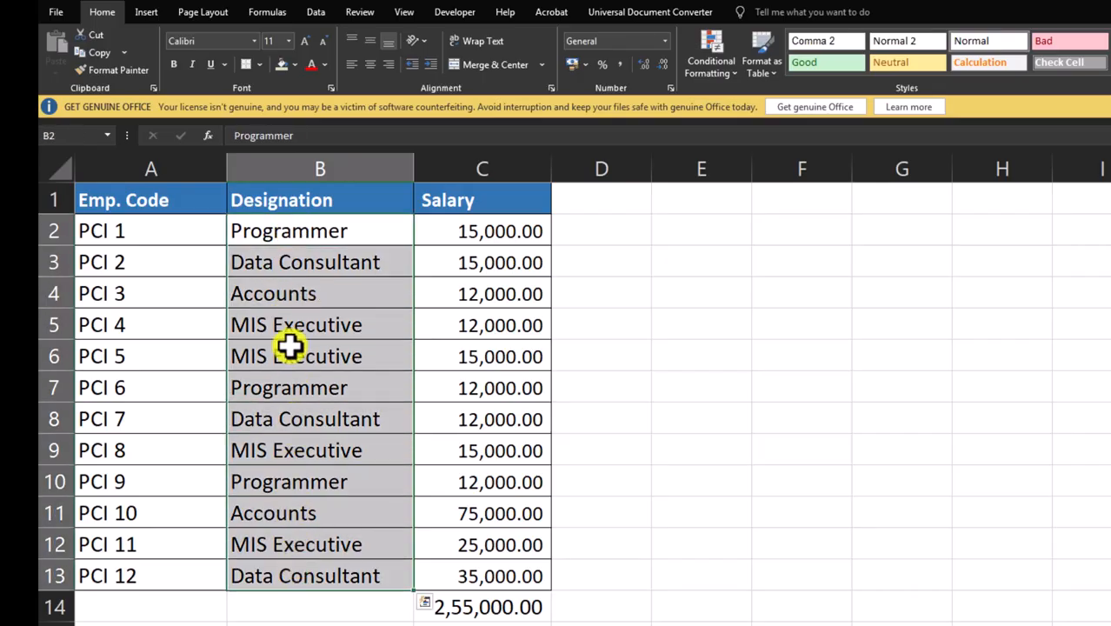
pyautogui.hotkey('ctrl', 'c')
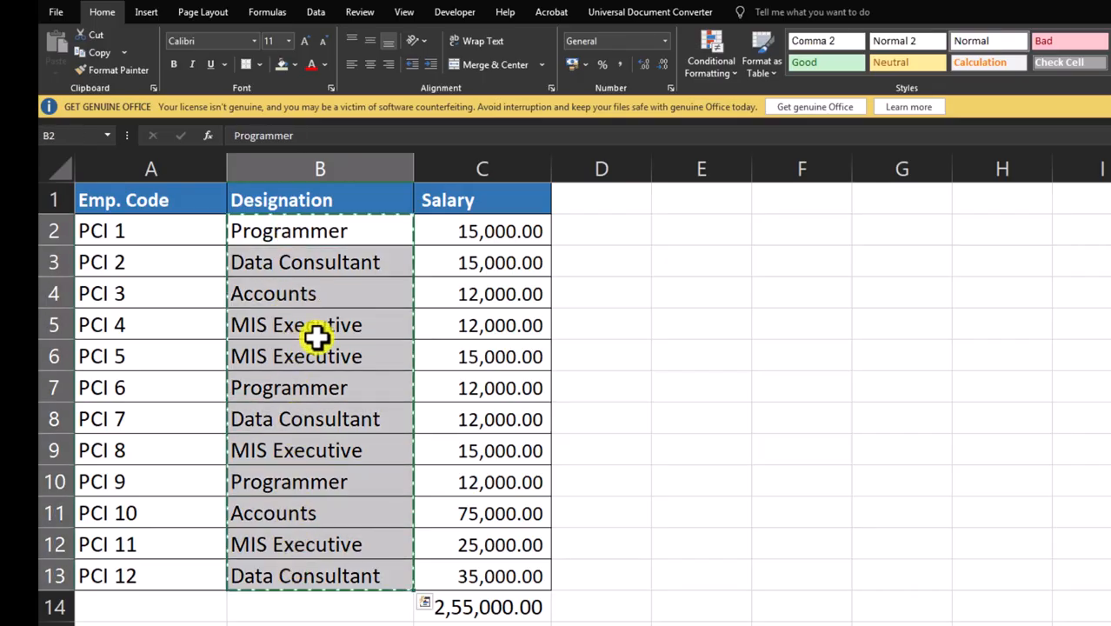
pyautogui.click(695, 230)
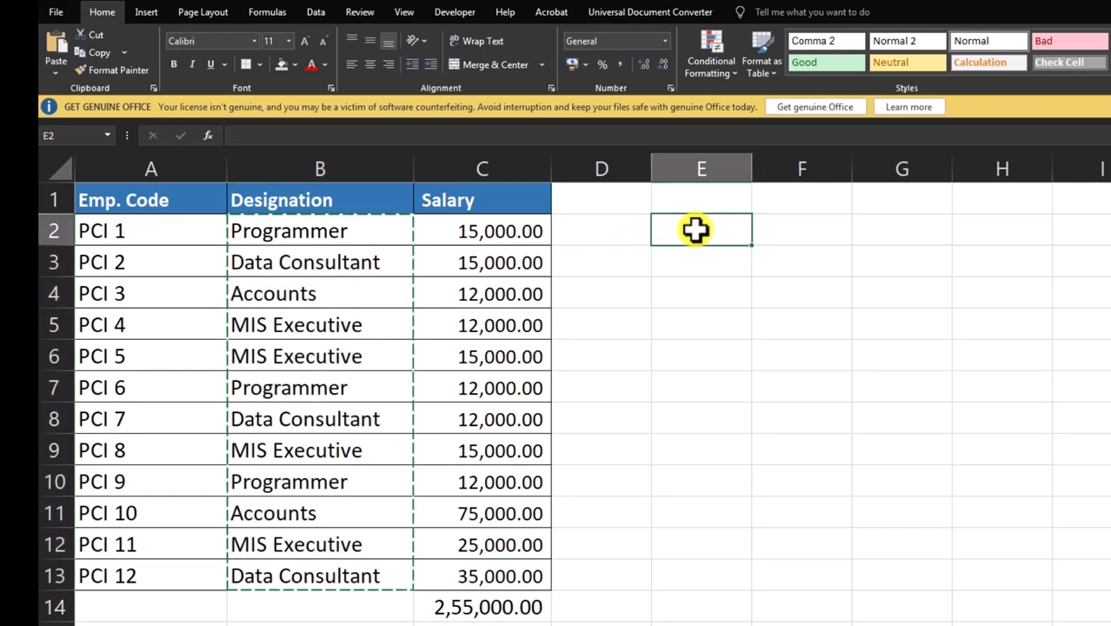
pyautogui.hotkey('ctrl', 'v')
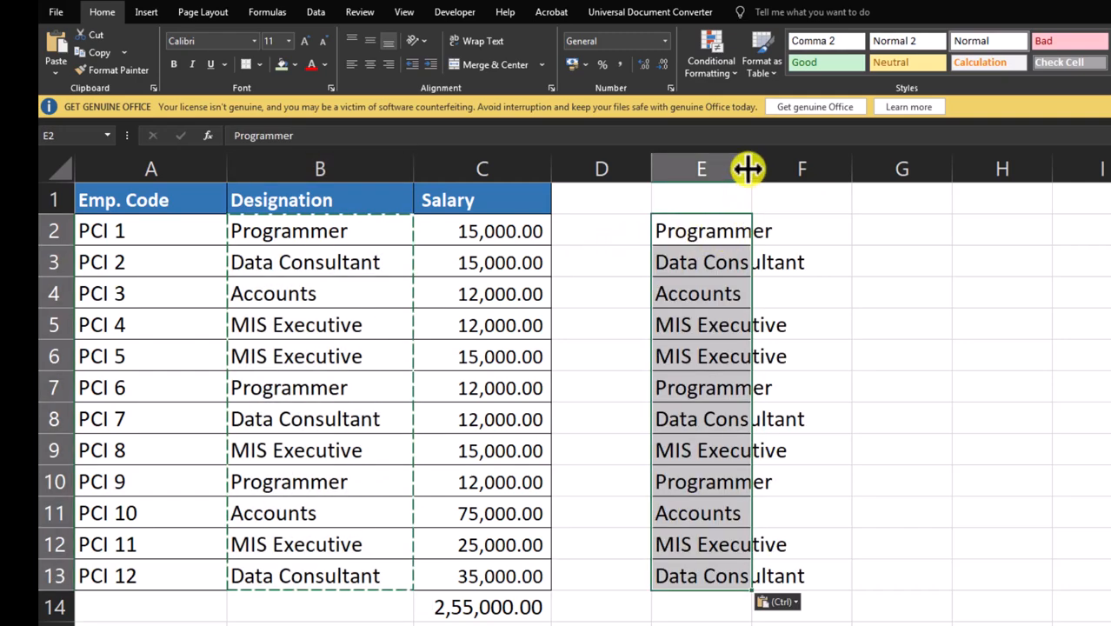
pyautogui.moveTo(753, 169); pyautogui.dragTo(822, 169)
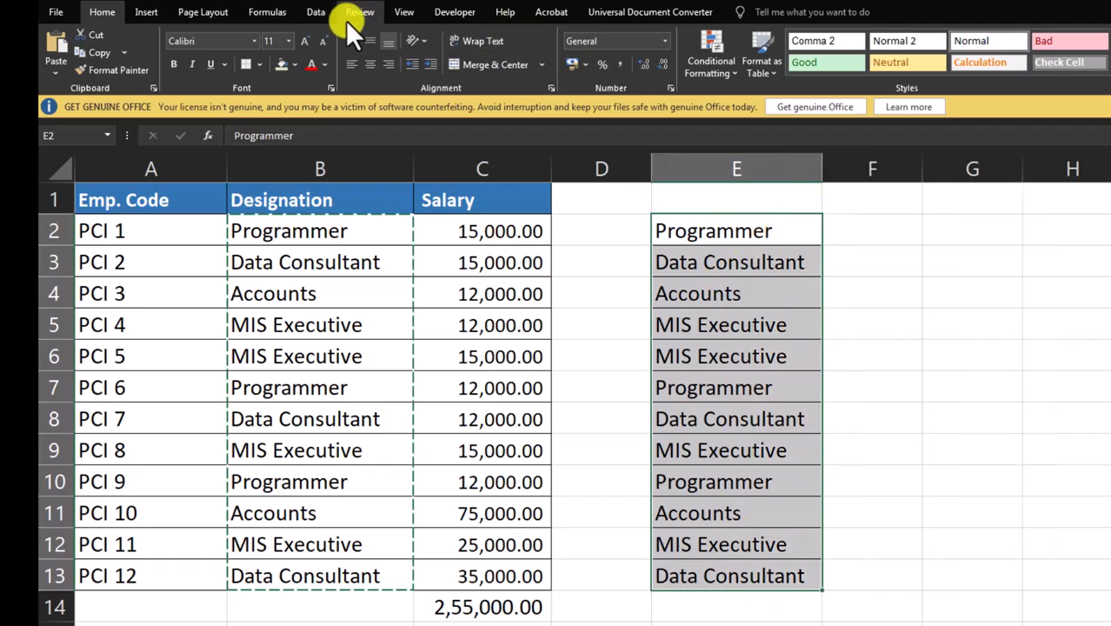
# - Remove the duplicate designations from the copied list in E2:E13
pyautogui.click(268, 12)
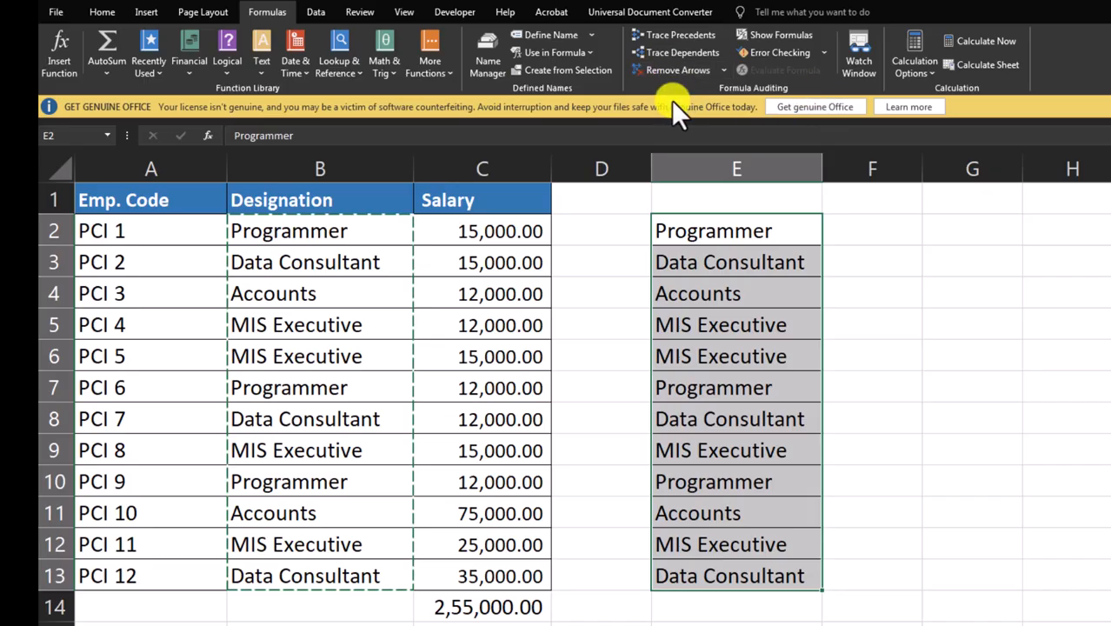
pyautogui.click(312, 13)
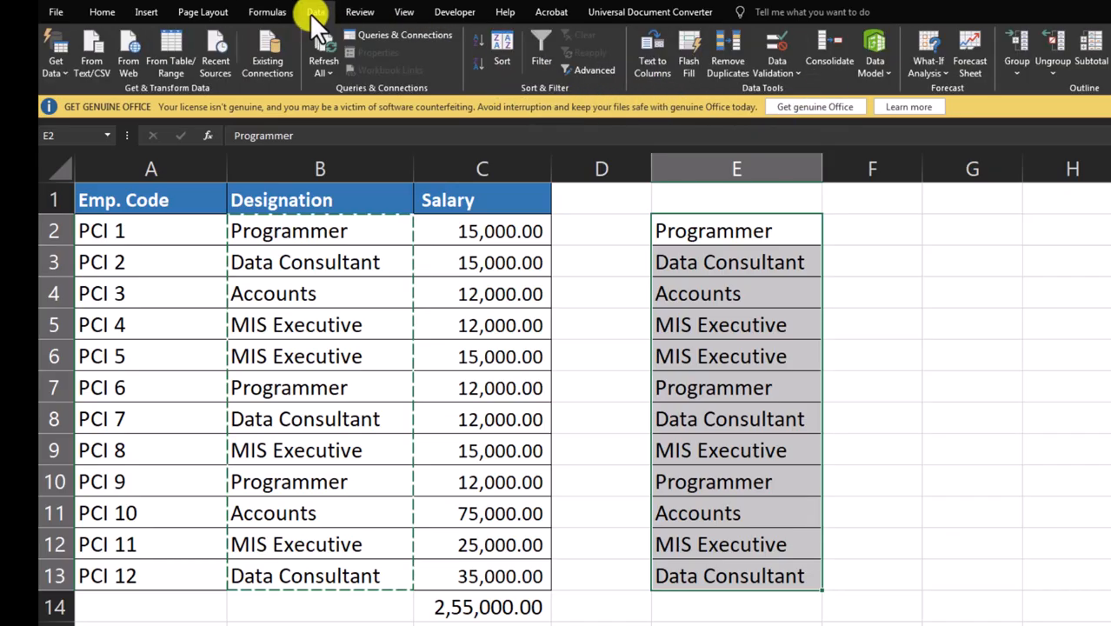
pyautogui.click(715, 73)
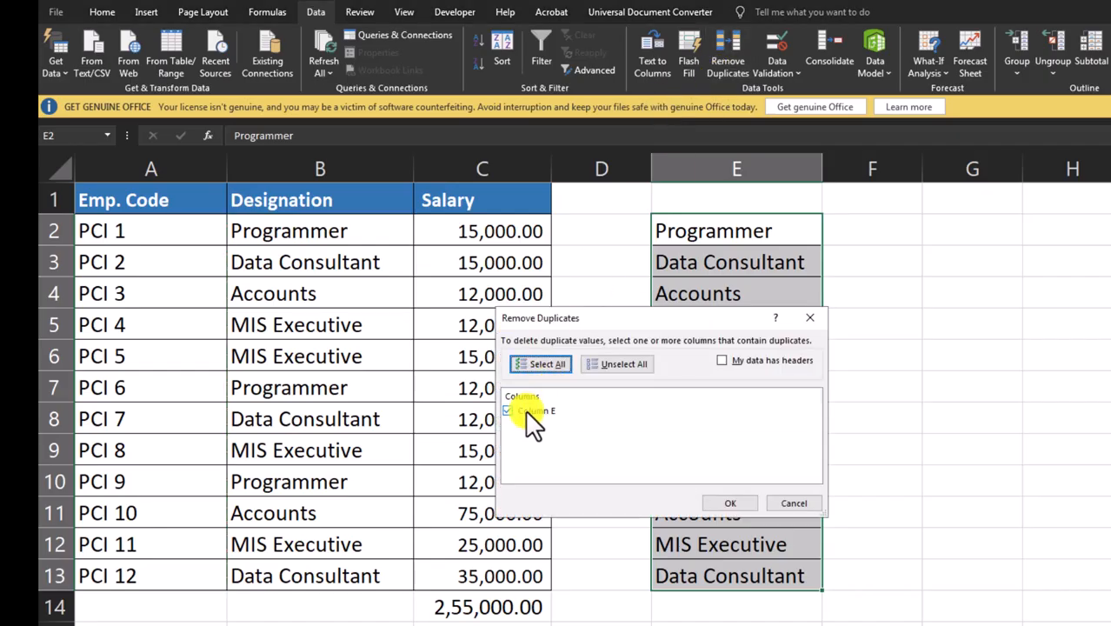
pyautogui.click(719, 504)
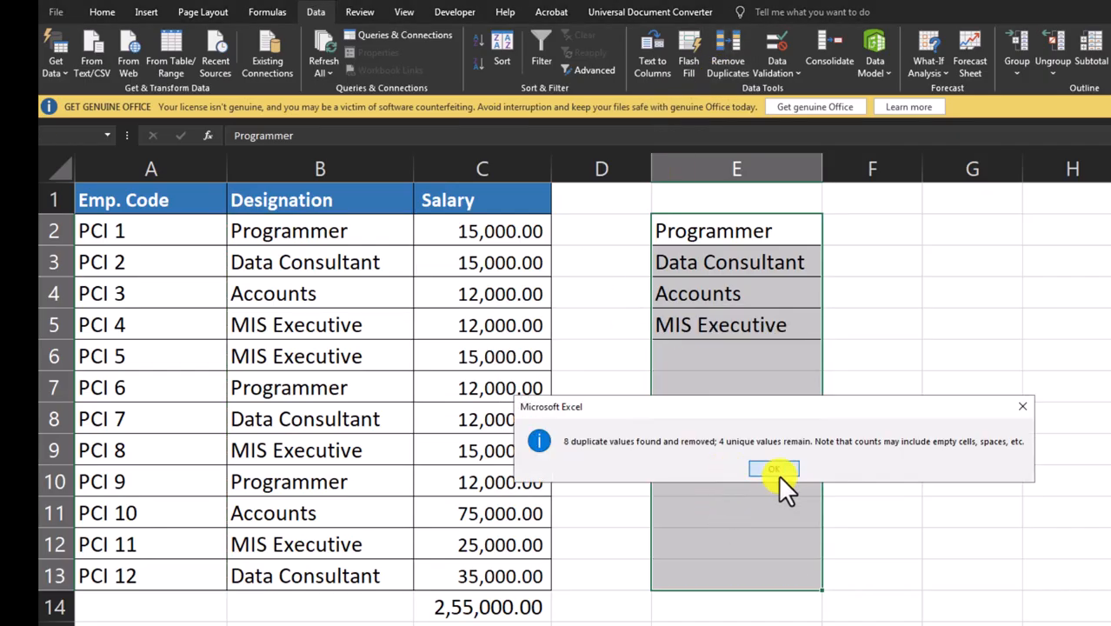
pyautogui.click(777, 470)
# - Review each designation in the list in E2:E5
pyautogui.click(706, 236)
pyautogui.click(698, 325)
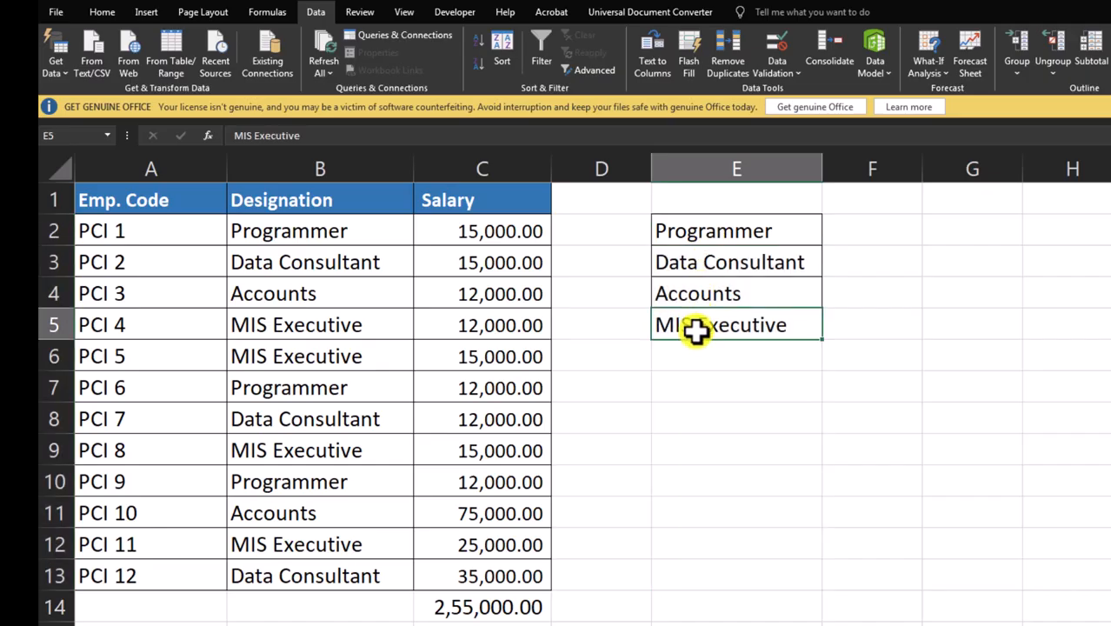
pyautogui.click(684, 233)
pyautogui.click(687, 276)
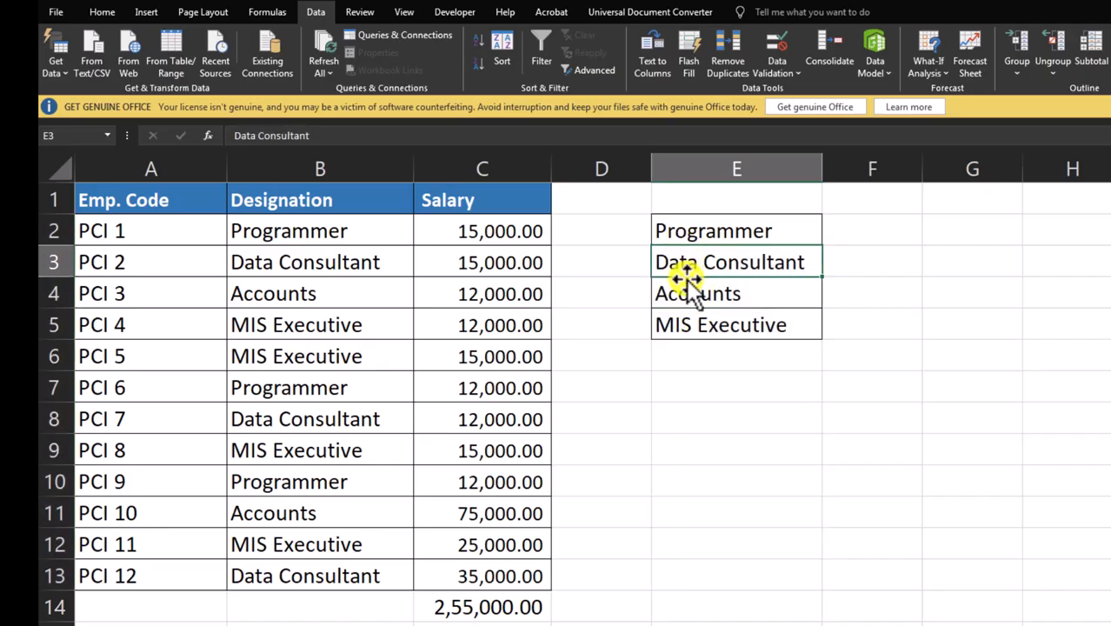
pyautogui.click(689, 293)
pyautogui.click(678, 332)
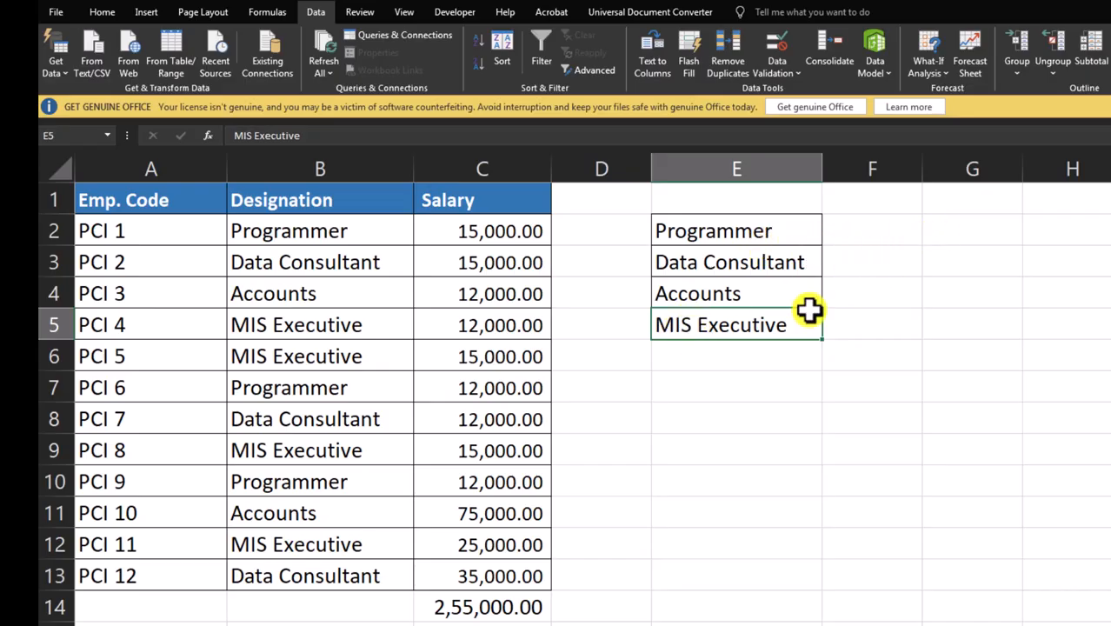
# - Add list data validation to cell E8 with =$E$2:$E$5 as its source
pyautogui.click(683, 415)
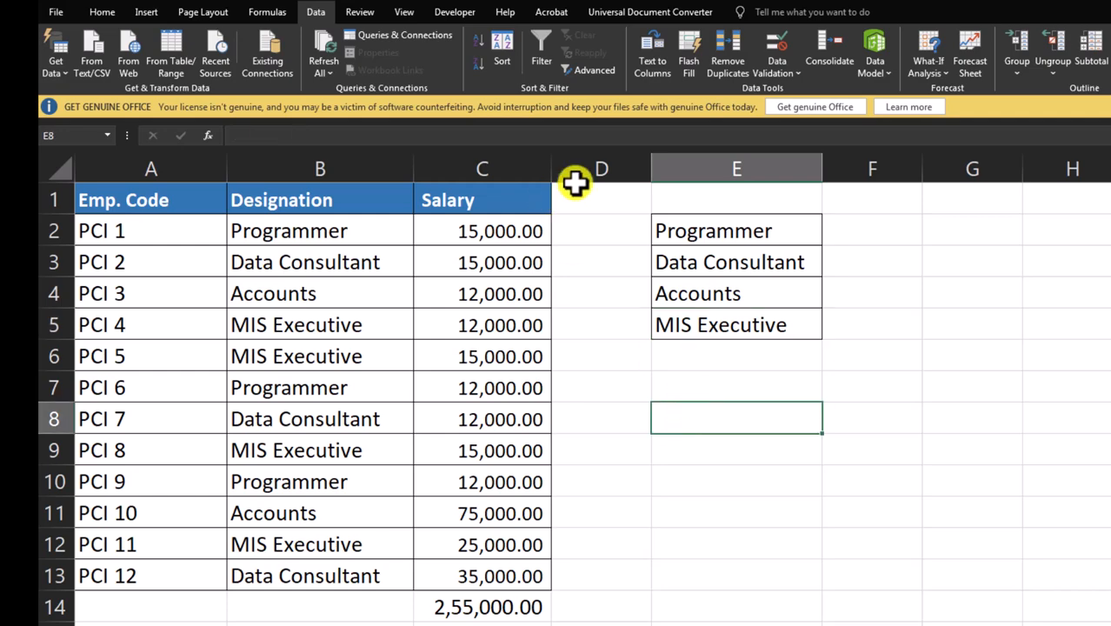
pyautogui.click(796, 77)
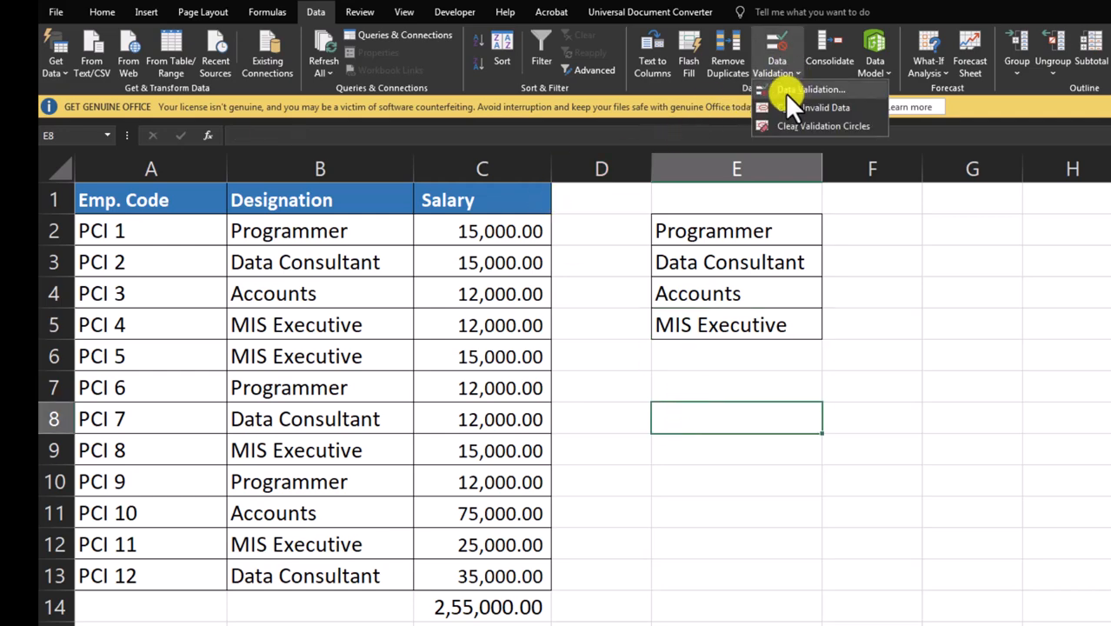
pyautogui.click(787, 92)
pyautogui.click(563, 374)
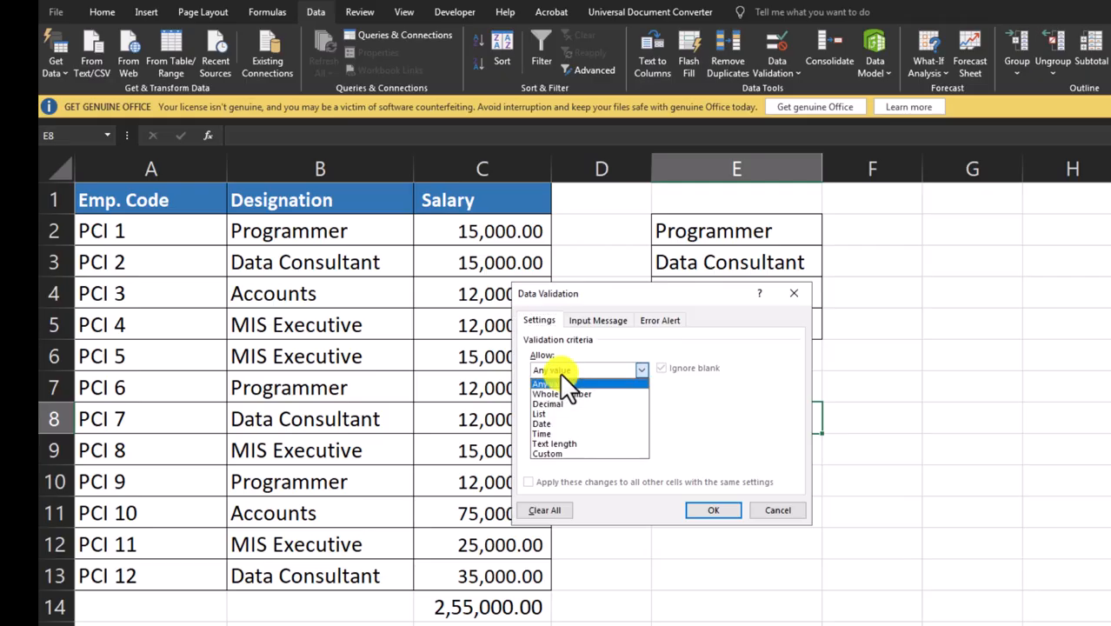
pyautogui.click(552, 416)
pyautogui.click(731, 432)
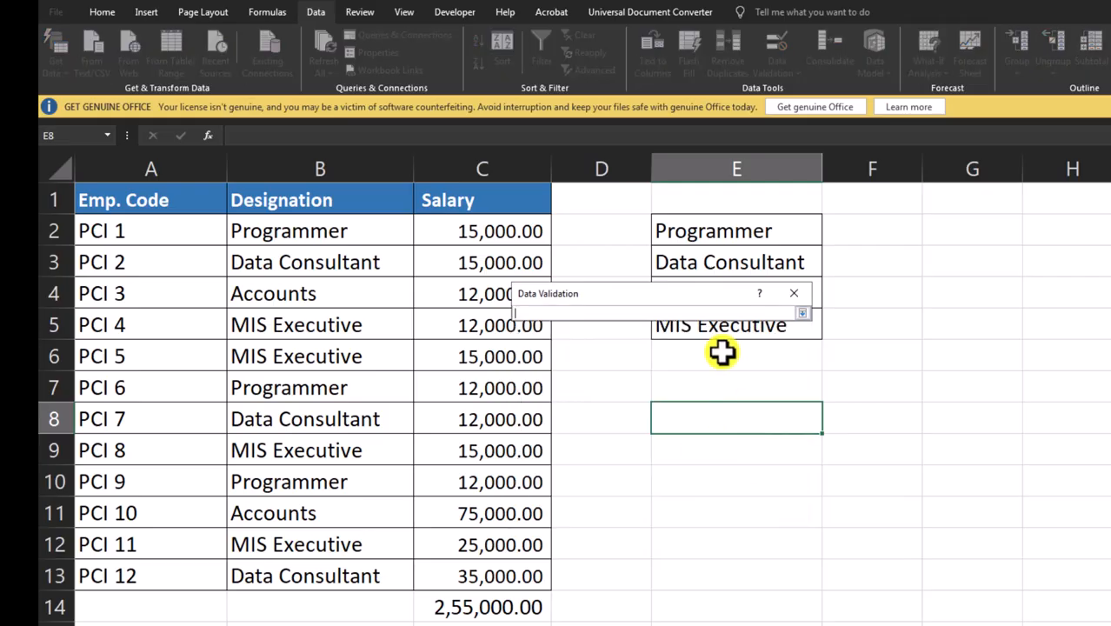
pyautogui.moveTo(627, 278); pyautogui.dragTo(1047, 254)
pyautogui.moveTo(700, 228); pyautogui.dragTo(700, 315)
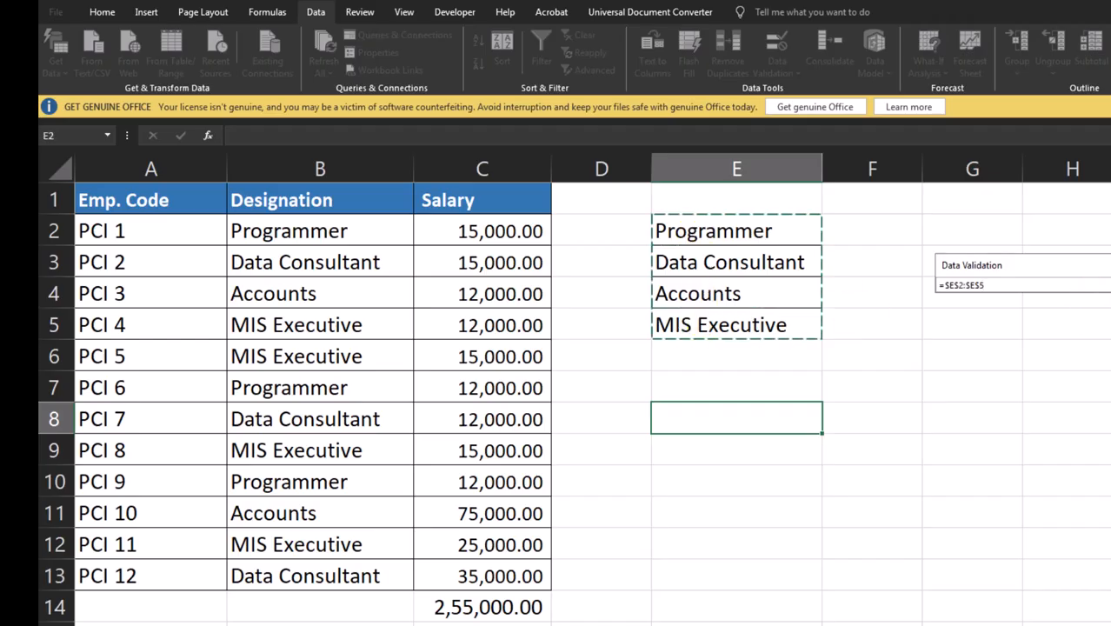
pyautogui.press('Return')
pyautogui.click(1104, 485)
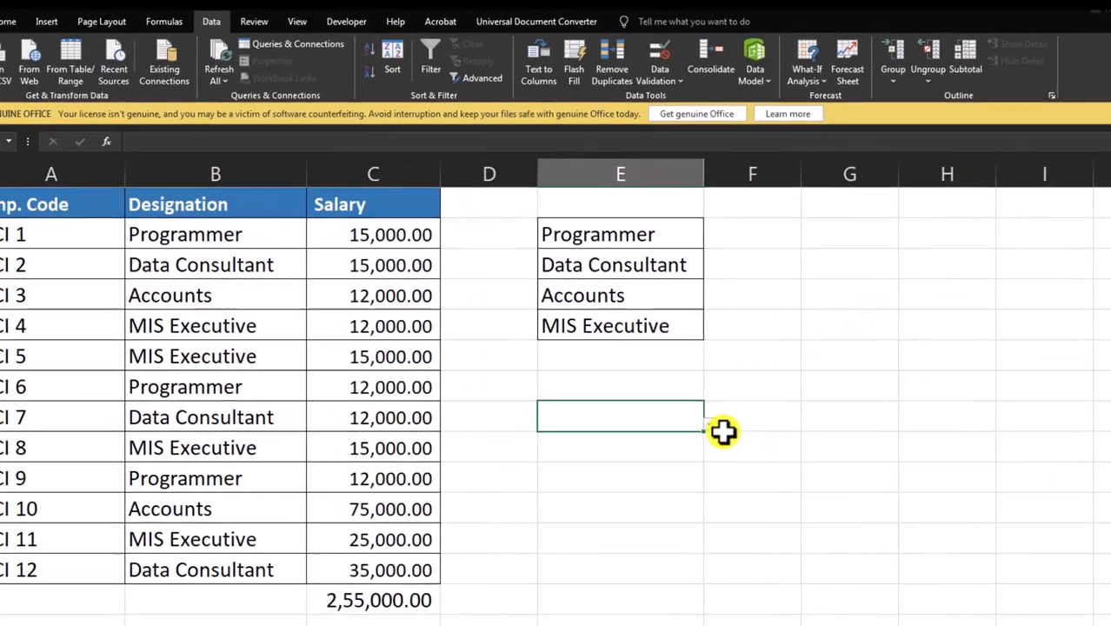
# - Try the E8 drop-down with Data Consultant and Accounts, and finish with MIS Executive chosen
pyautogui.click(808, 425)
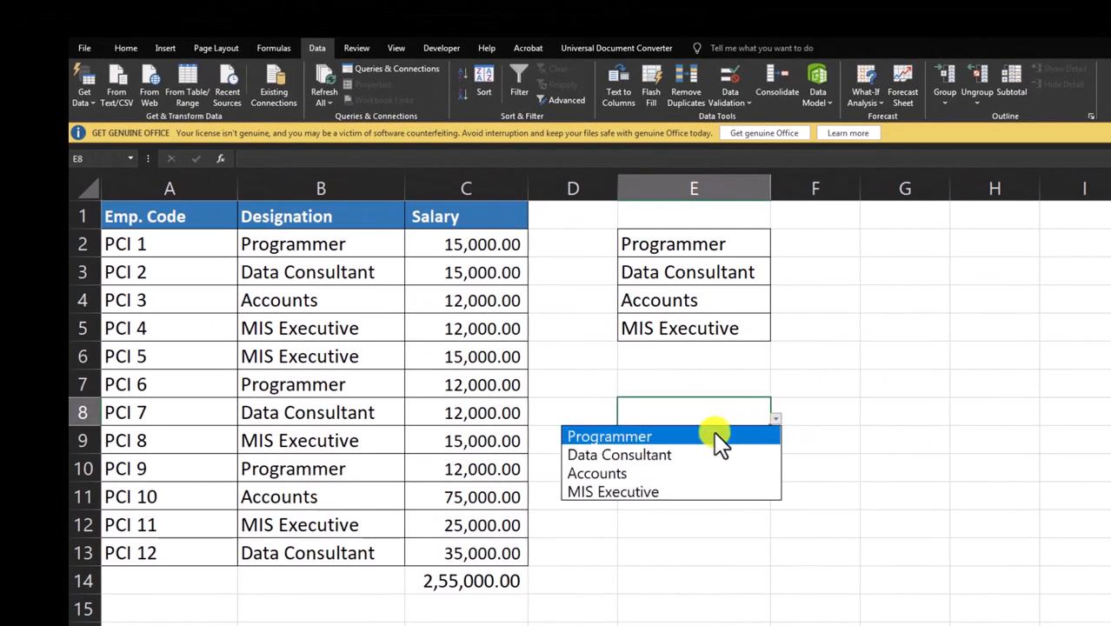
pyautogui.click(584, 454)
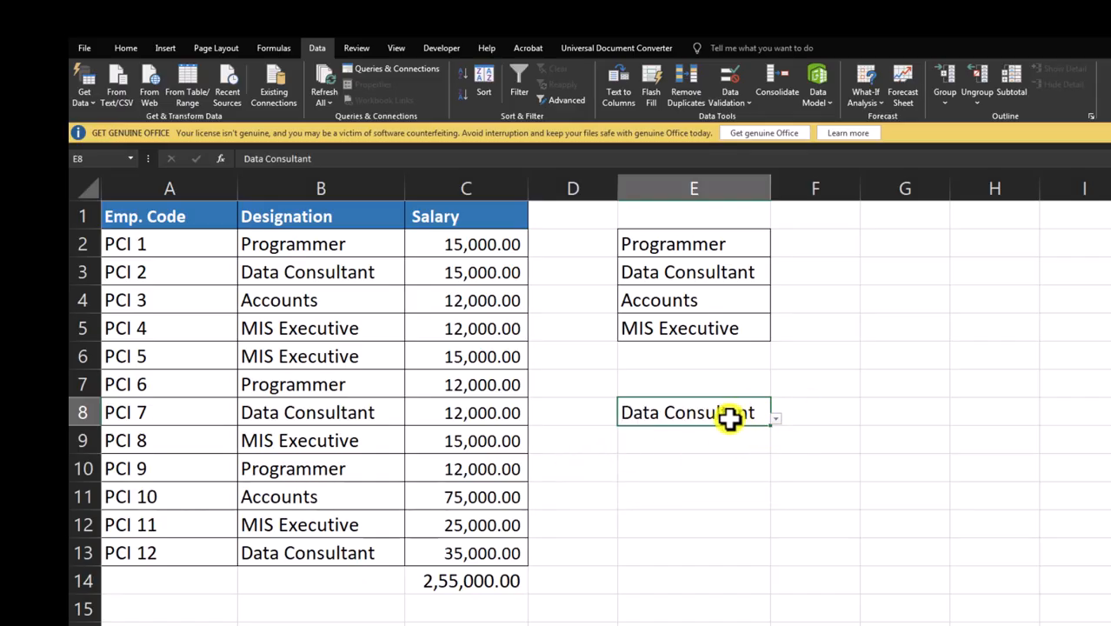
pyautogui.click(775, 419)
pyautogui.click(595, 473)
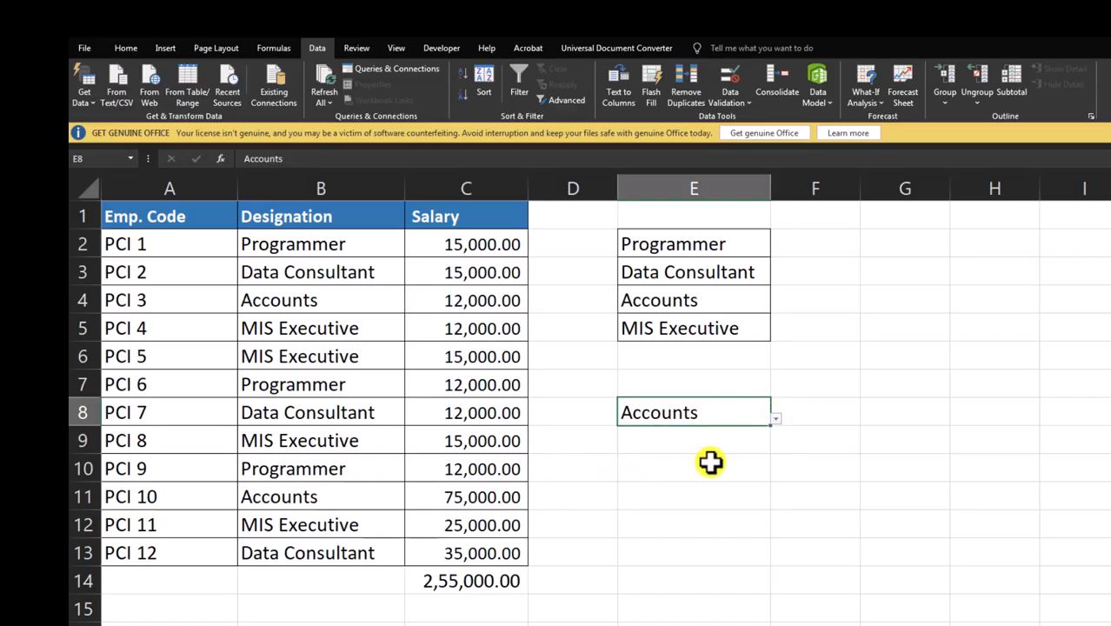
pyautogui.click(776, 418)
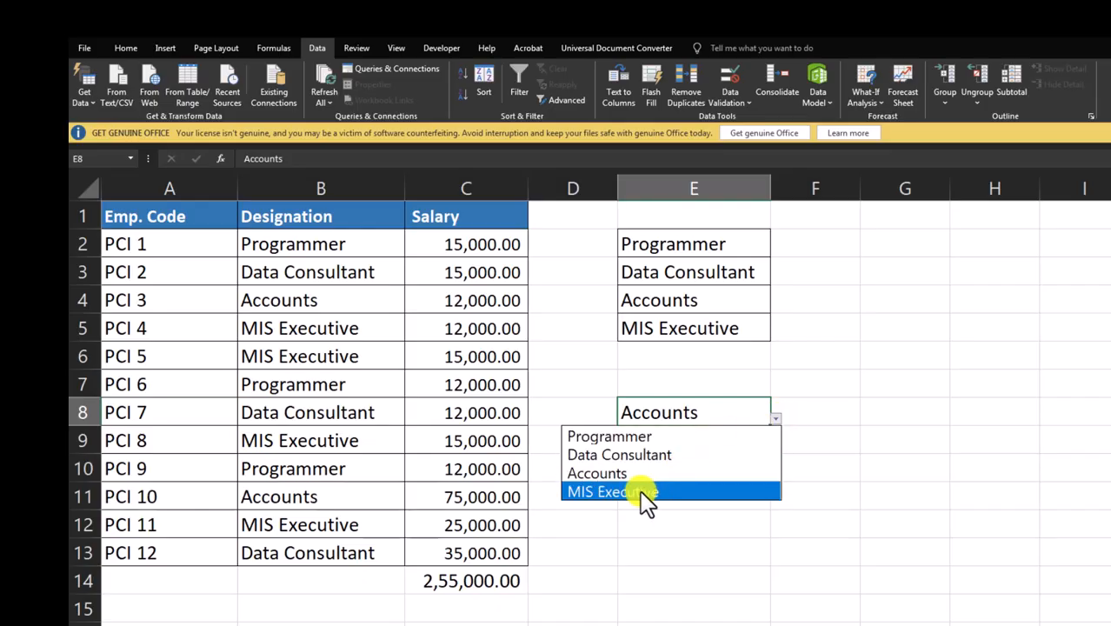
pyautogui.click(640, 491)
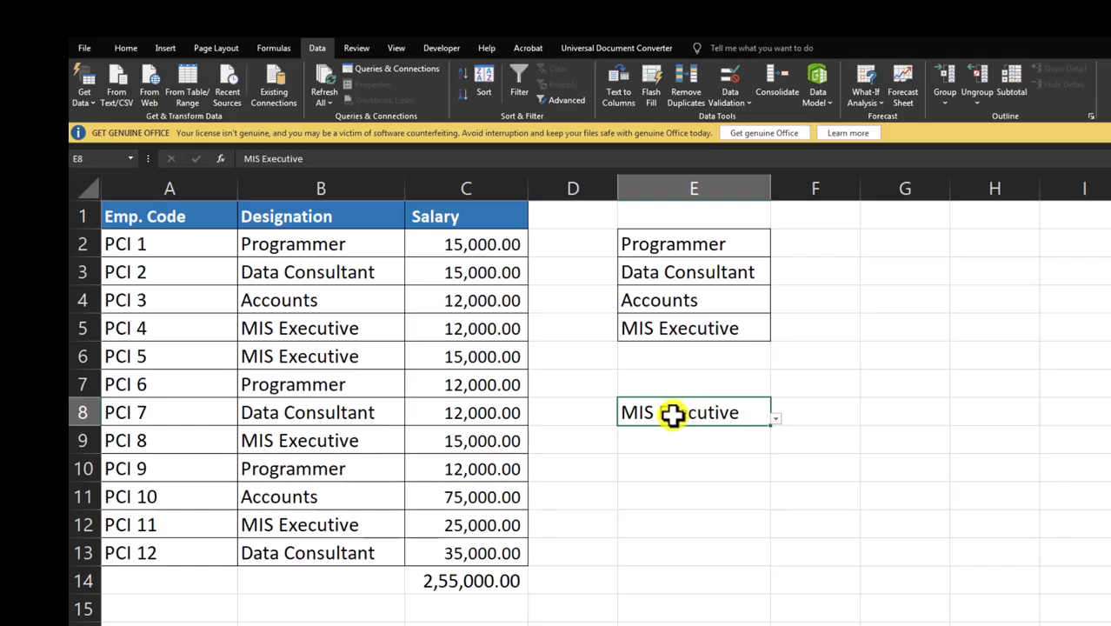
# - Enter =SUMIF(B2:B13,E8,C2:C13) in F8 to total the salaries for the designation chosen in E8
pyautogui.click(820, 412)
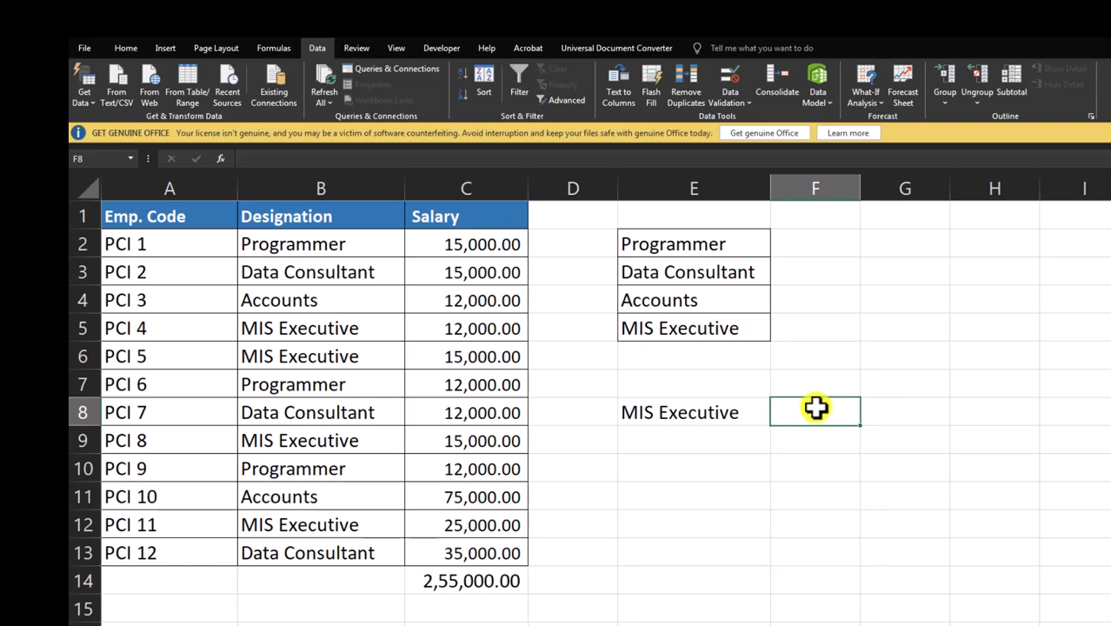
pyautogui.write('=sum')
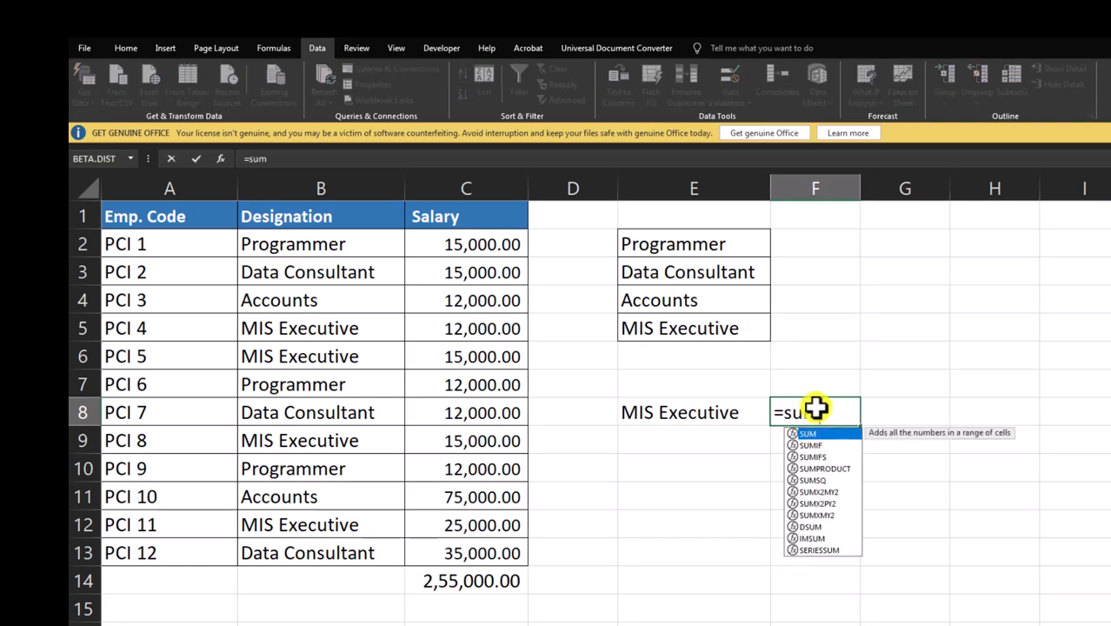
pyautogui.write('if')
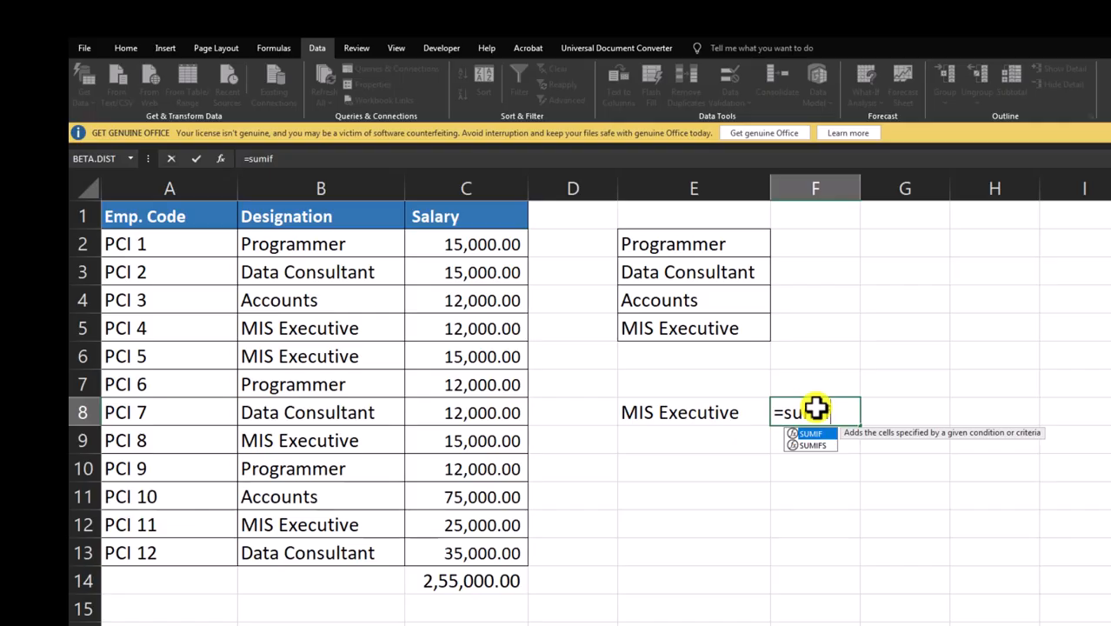
pyautogui.press('Tab')
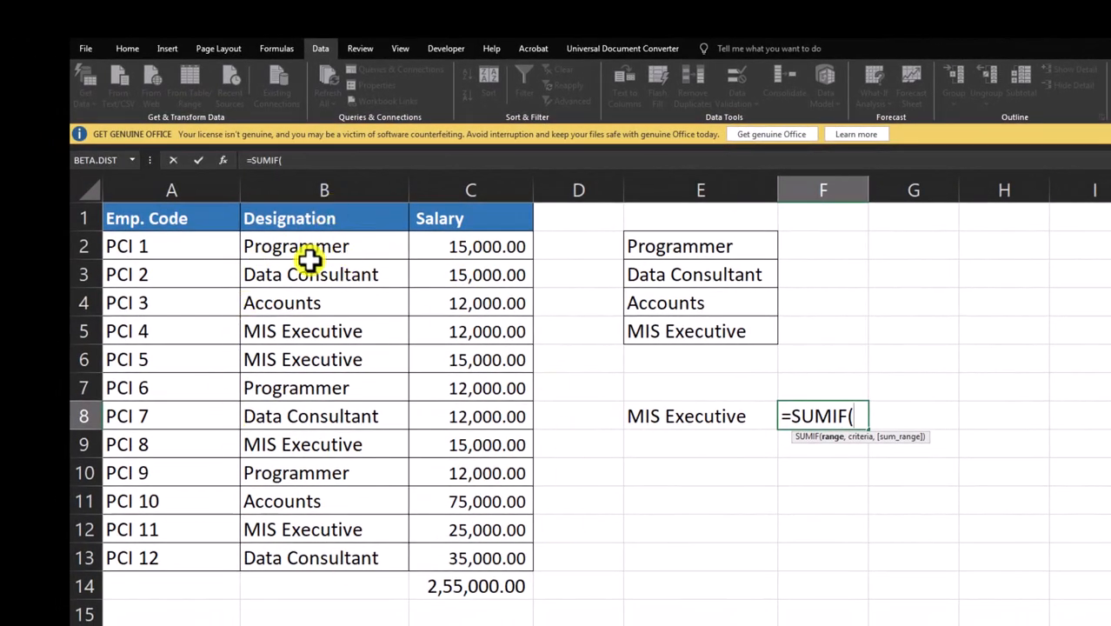
pyautogui.moveTo(296, 246); pyautogui.dragTo(292, 558)
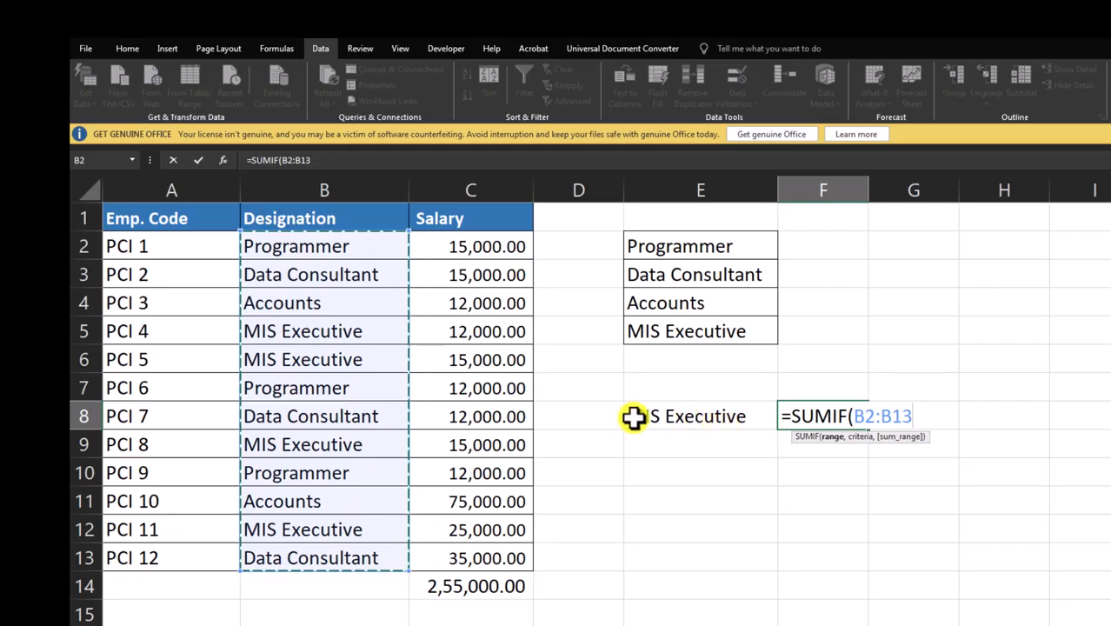
pyautogui.write(',')
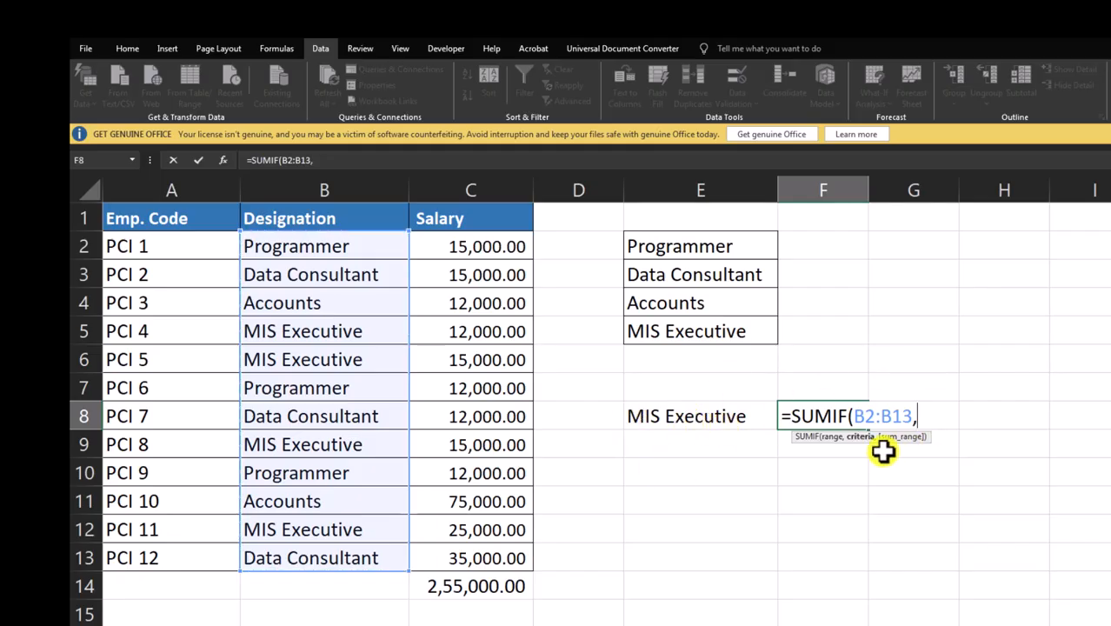
pyautogui.click(661, 416)
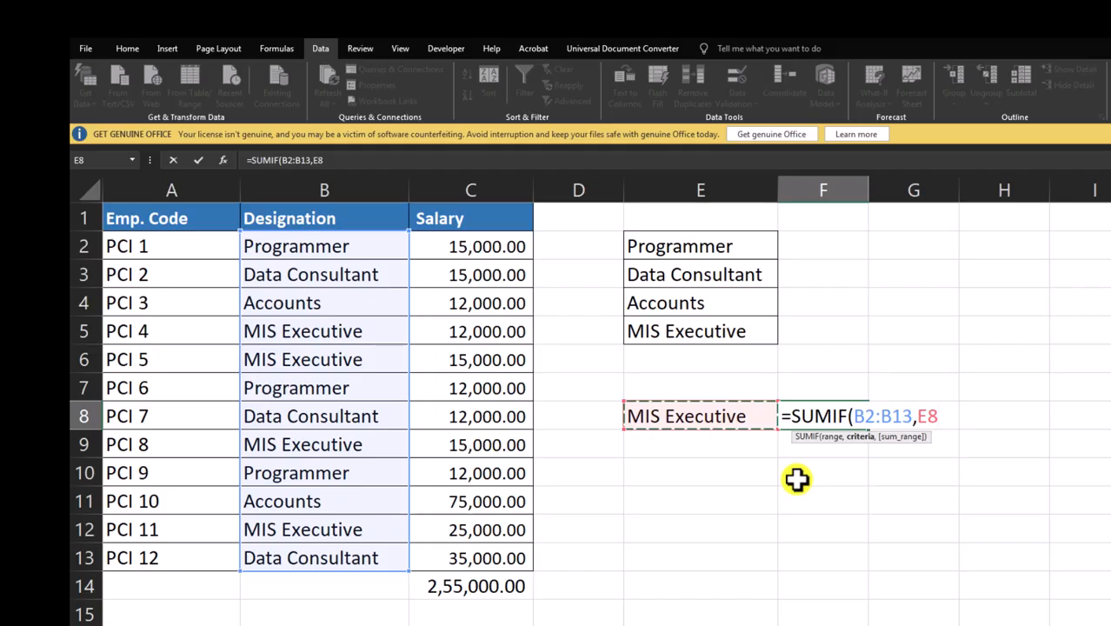
pyautogui.write(',')
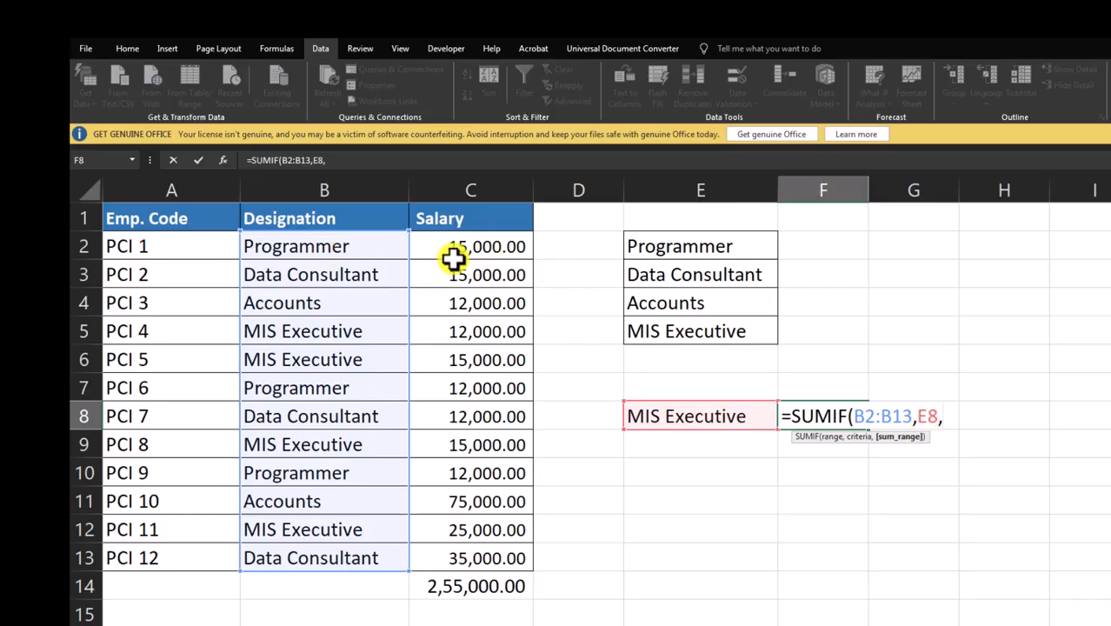
pyautogui.moveTo(470, 257); pyautogui.dragTo(451, 557)
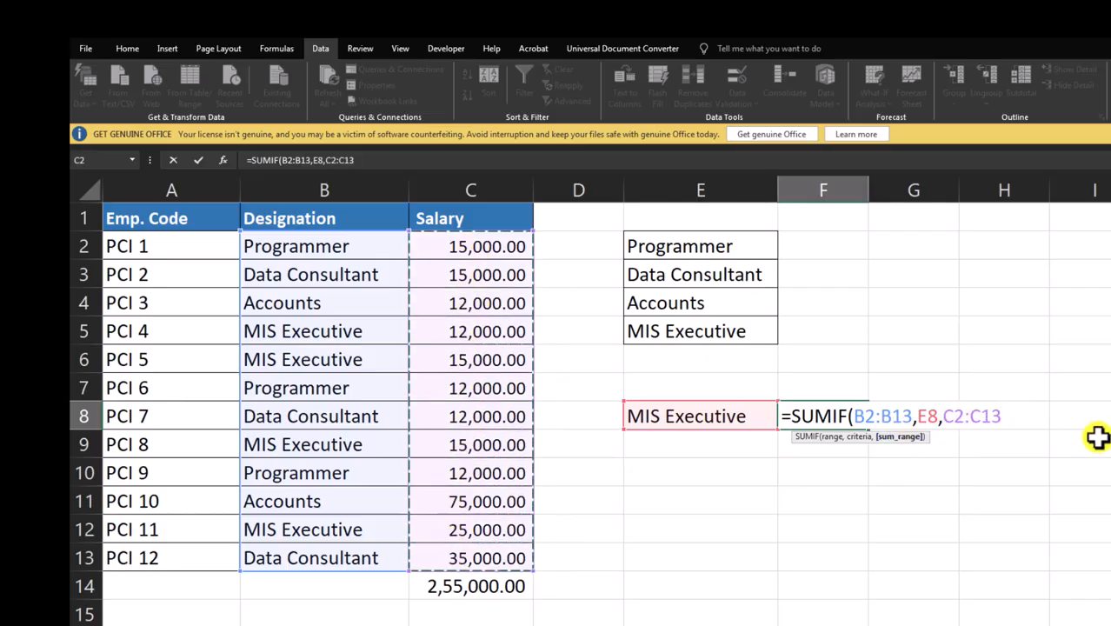
pyautogui.write(')')
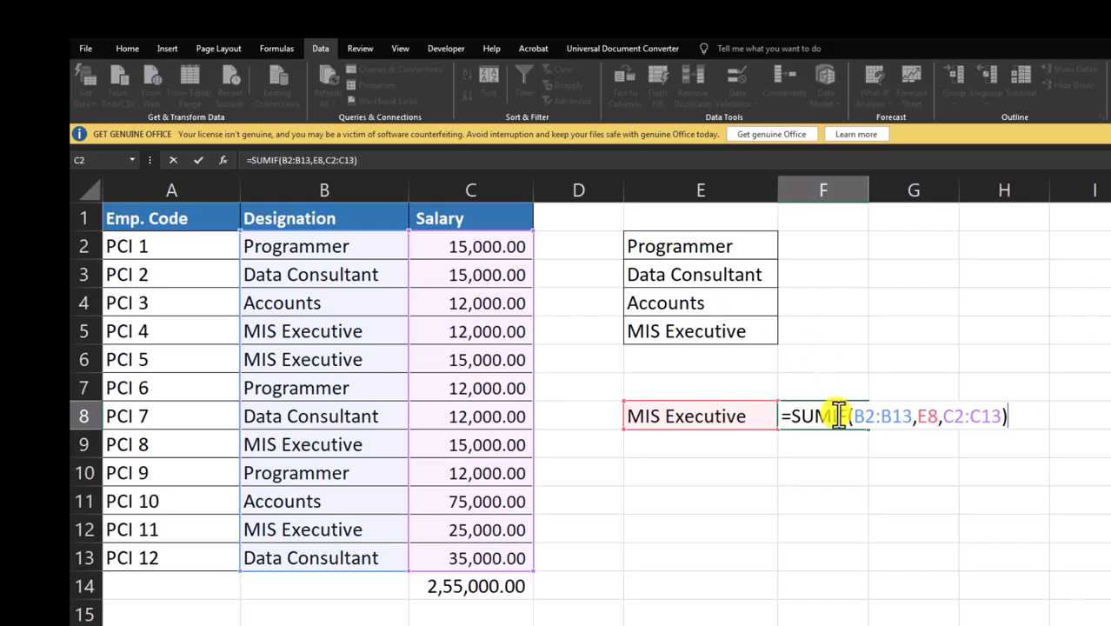
pyautogui.press('Return')
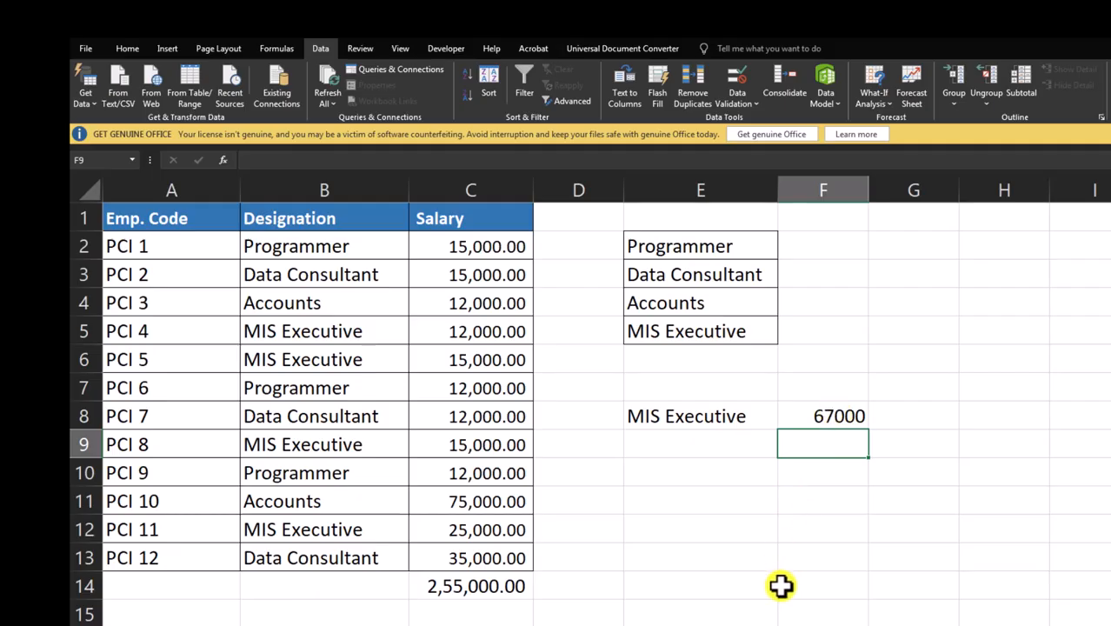
# - Test the salary total by choosing Accounts, Programmer and Data Consultant in E8's drop-down, and finish with Accounts chosen
pyautogui.click(701, 414)
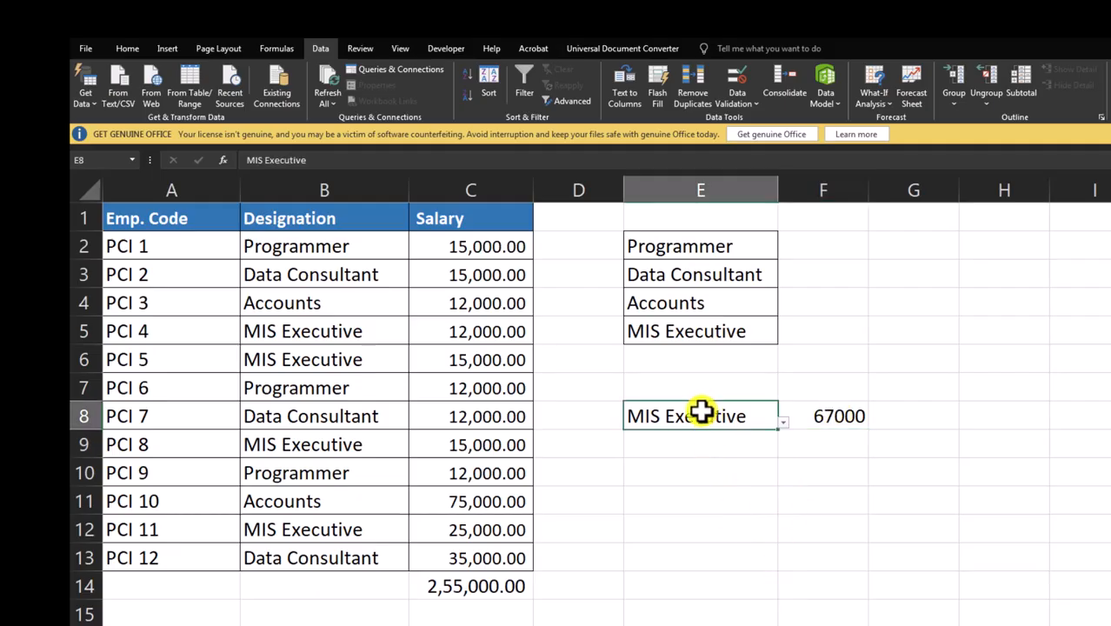
pyautogui.click(782, 423)
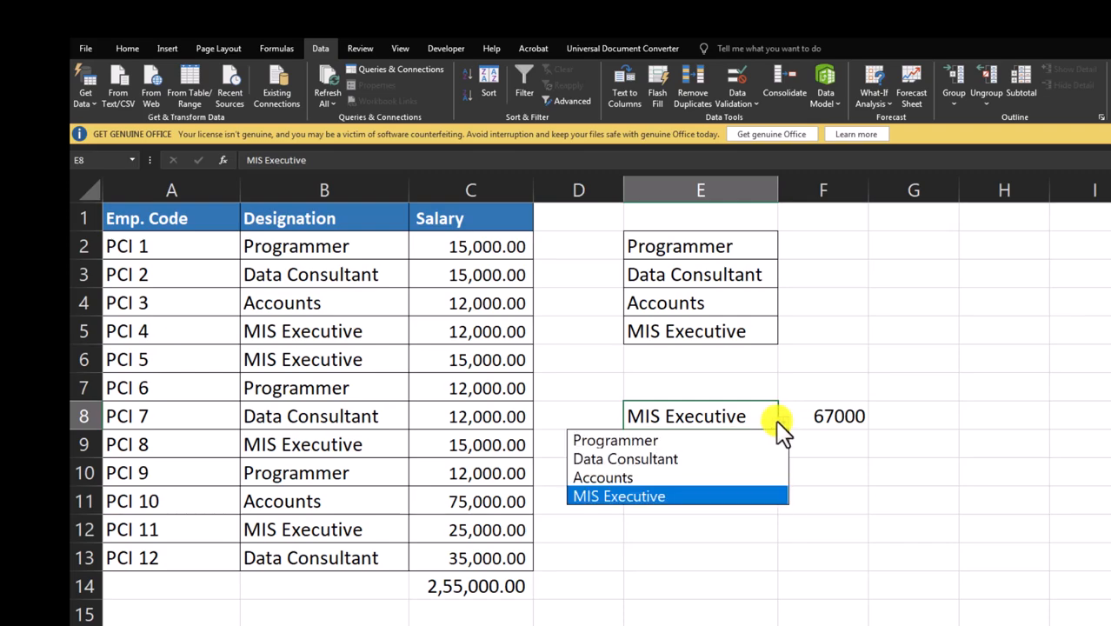
pyautogui.click(604, 478)
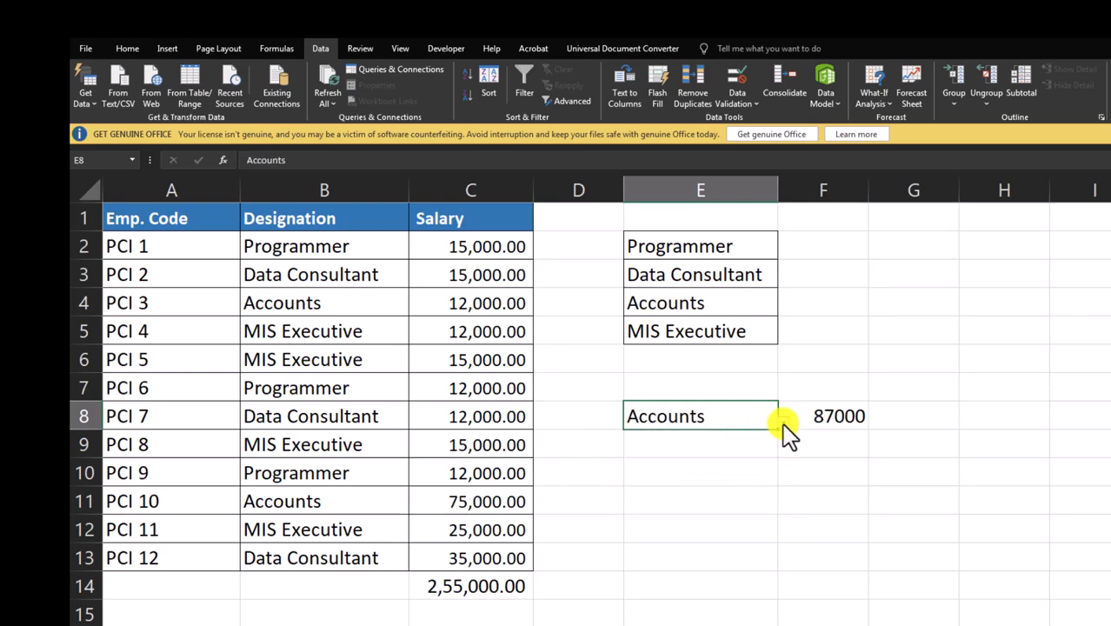
pyautogui.click(782, 423)
pyautogui.click(653, 441)
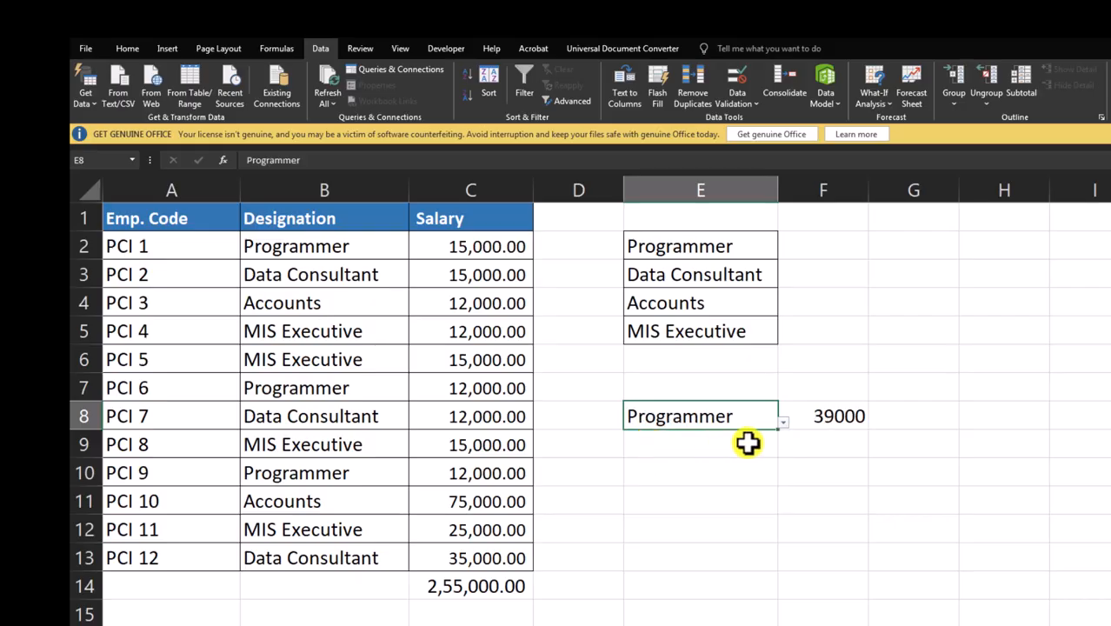
pyautogui.click(783, 423)
pyautogui.click(650, 459)
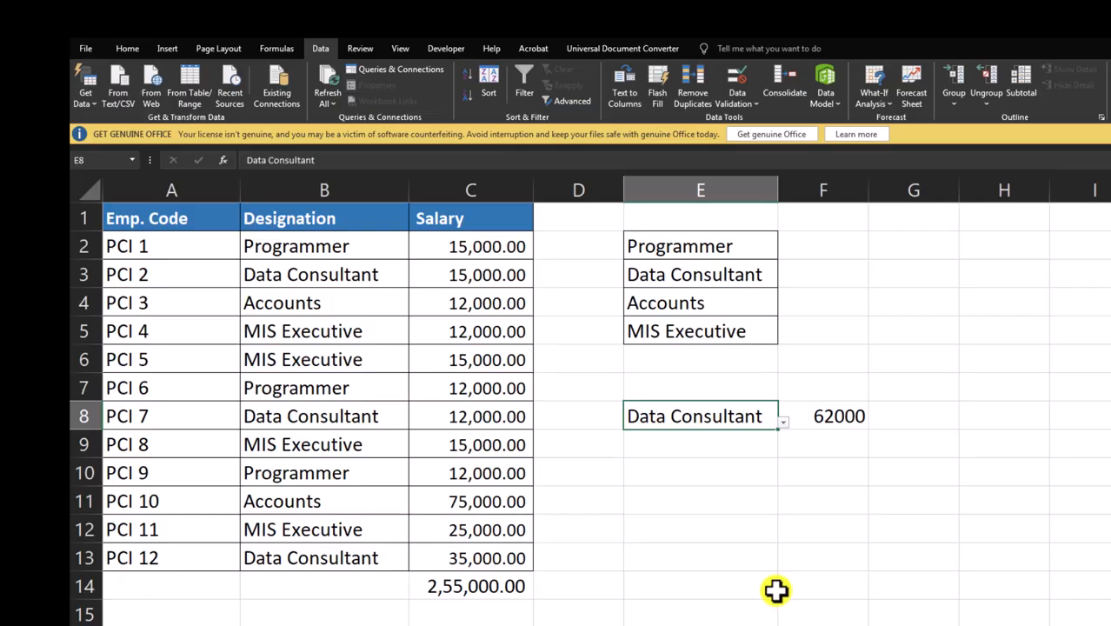
pyautogui.click(783, 422)
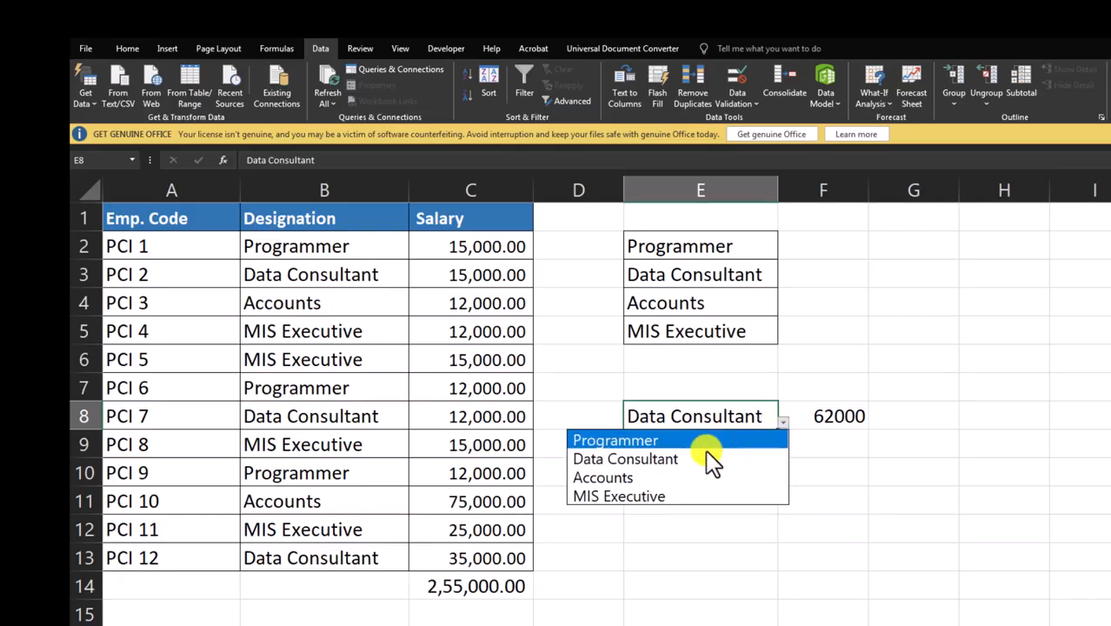
pyautogui.click(618, 479)
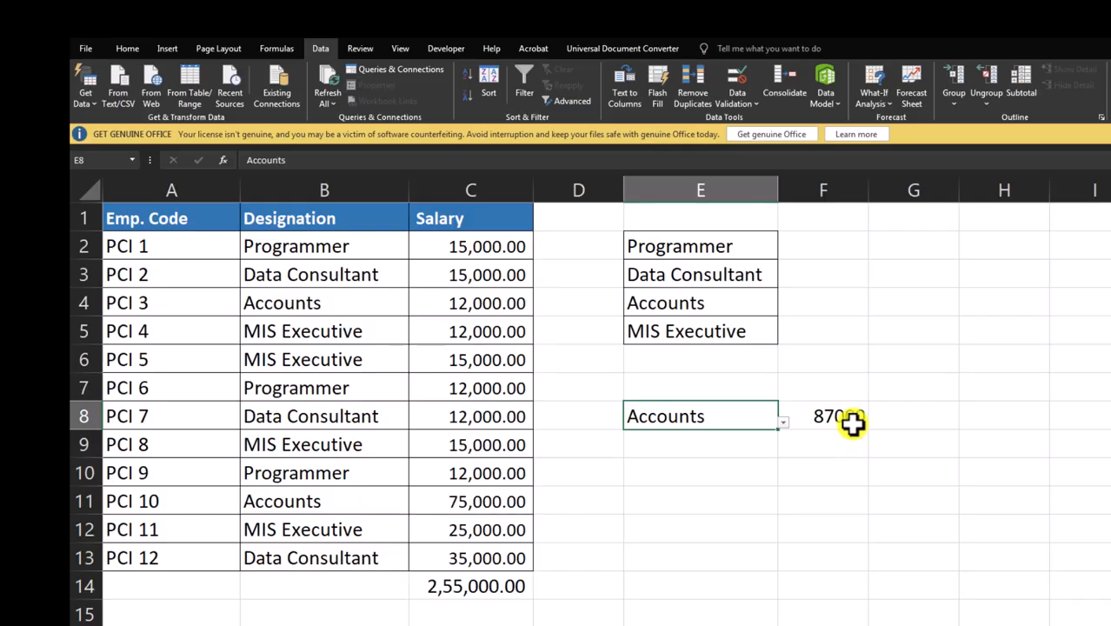